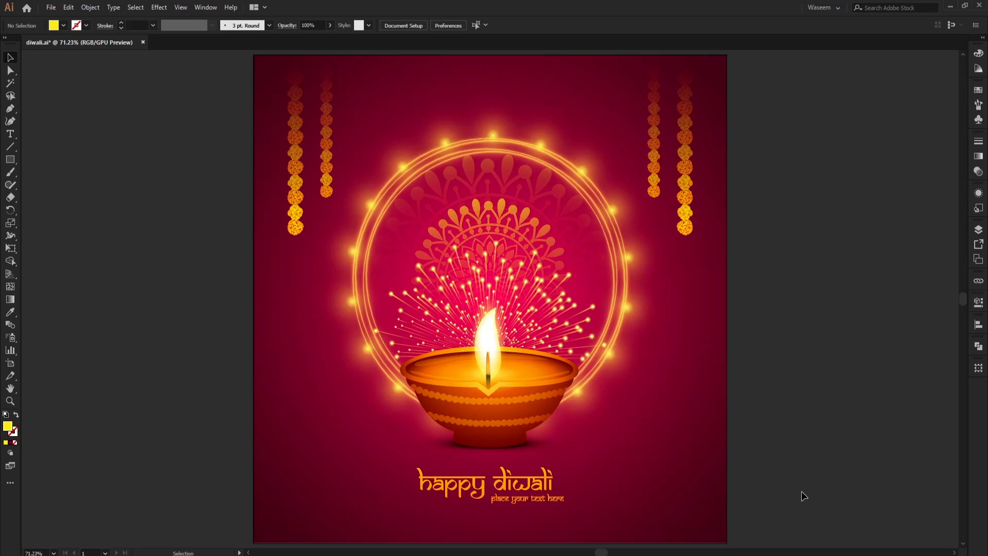
Step: Select all the artwork and release Layer 1's contents to separate layers in sequence
left_click(978, 229)
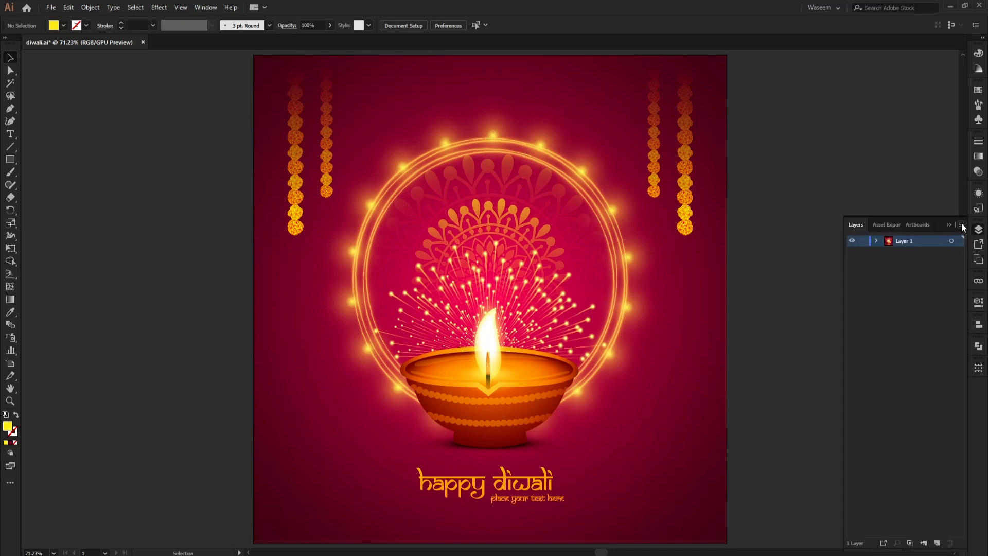
key("ctrl+a")
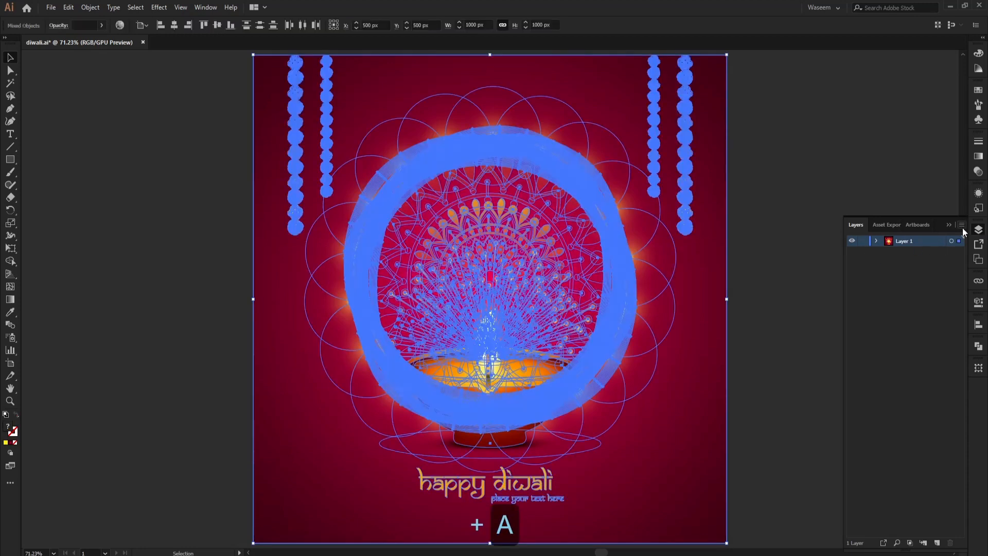
left_click(961, 225)
left_click(881, 385)
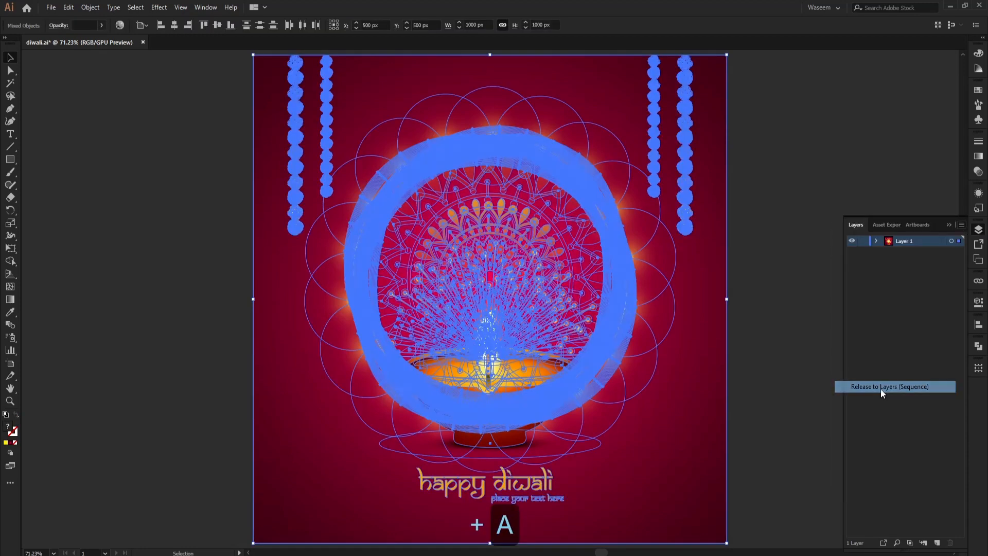
Step: Move the released sublayers out of Layer 1 so they become top-level layers, and deselect the artwork
left_click(922, 320, "shift")
left_click_drag(912, 315, 924, 366)
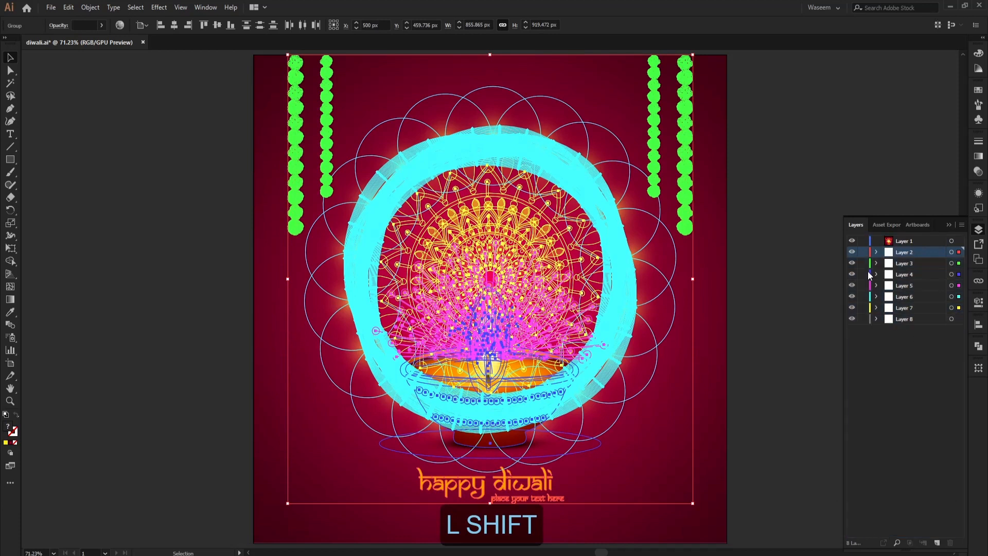
left_click(862, 186)
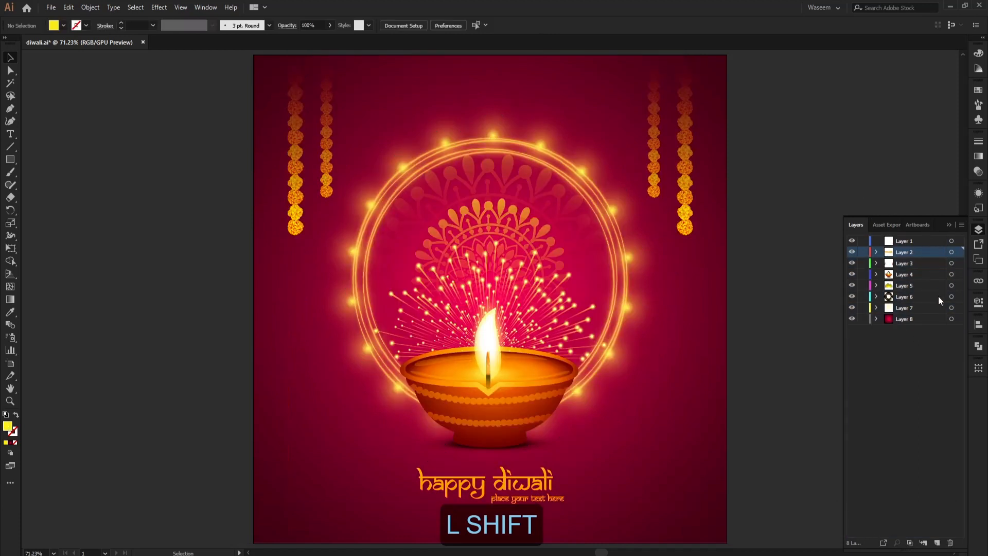
left_click(949, 225)
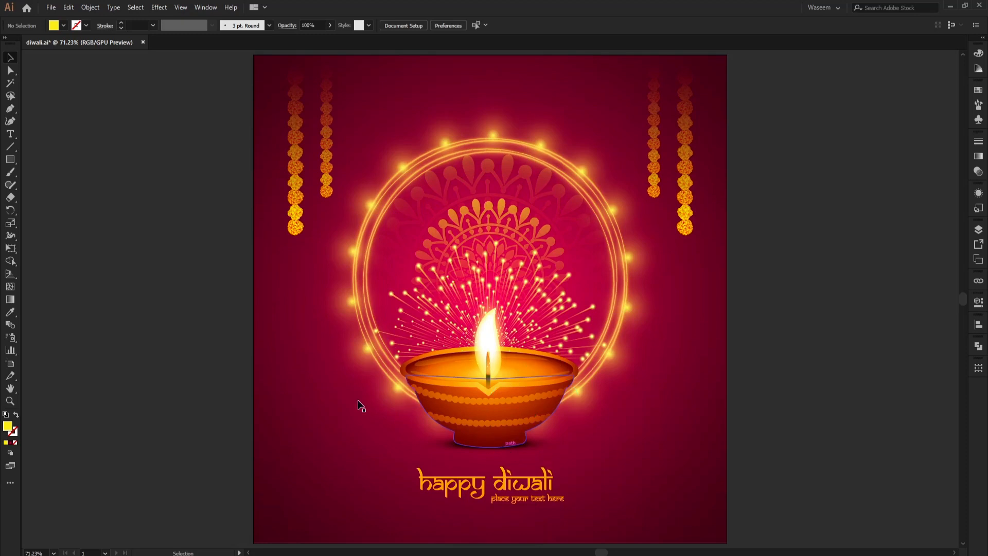
Step: Set the document color mode to RGB and save the diwali.ai file
left_click(51, 8)
mouse_move(154, 259)
left_click(227, 273)
key("ctrl")
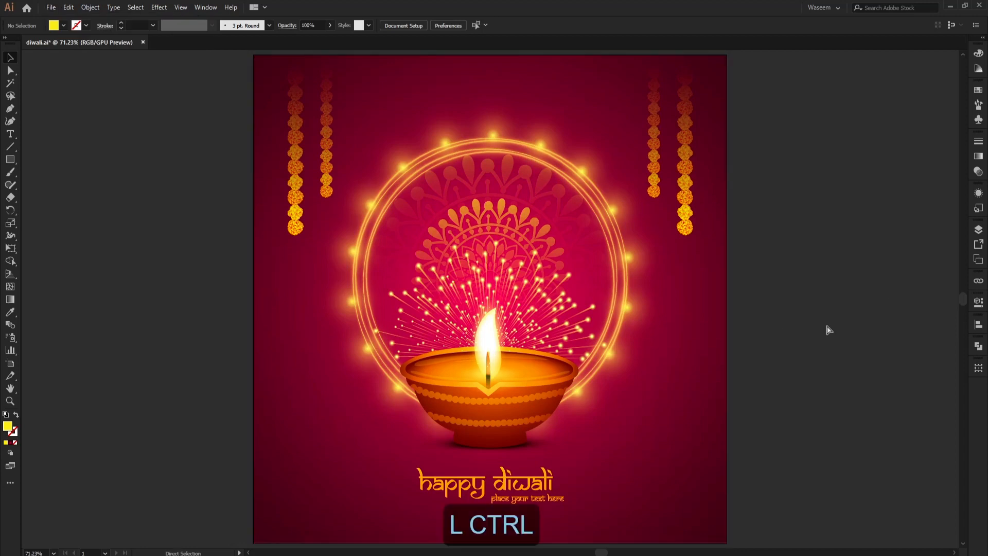
key("ctrl+s")
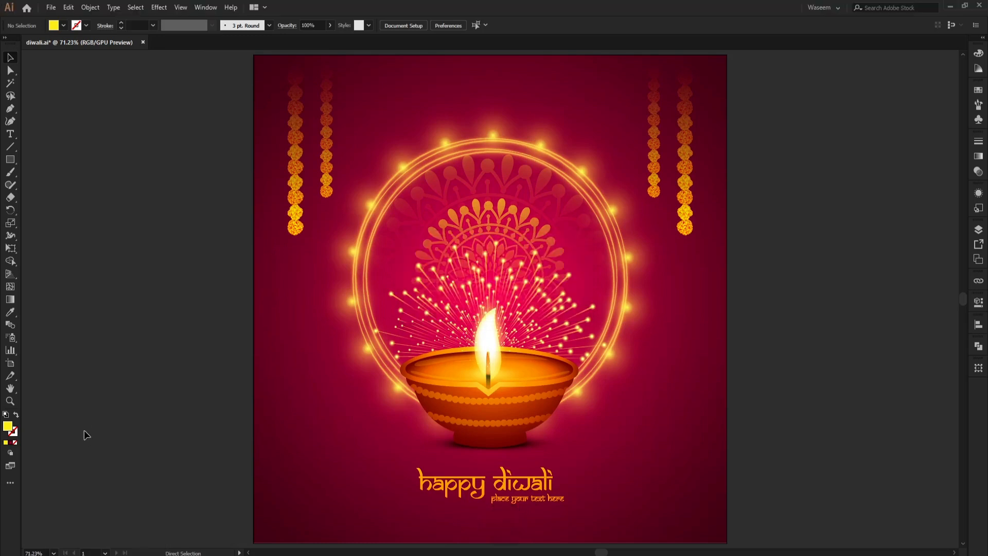
Step: Switch to After Effects and import diwali.ai as a composition with separate layers
left_click(104, 555)
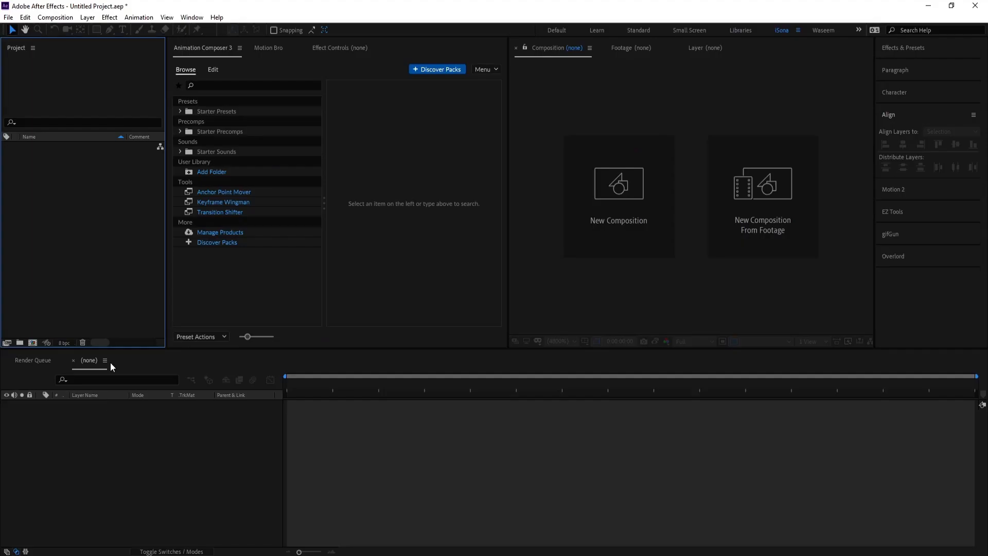
double_click(106, 272)
double_click(262, 123)
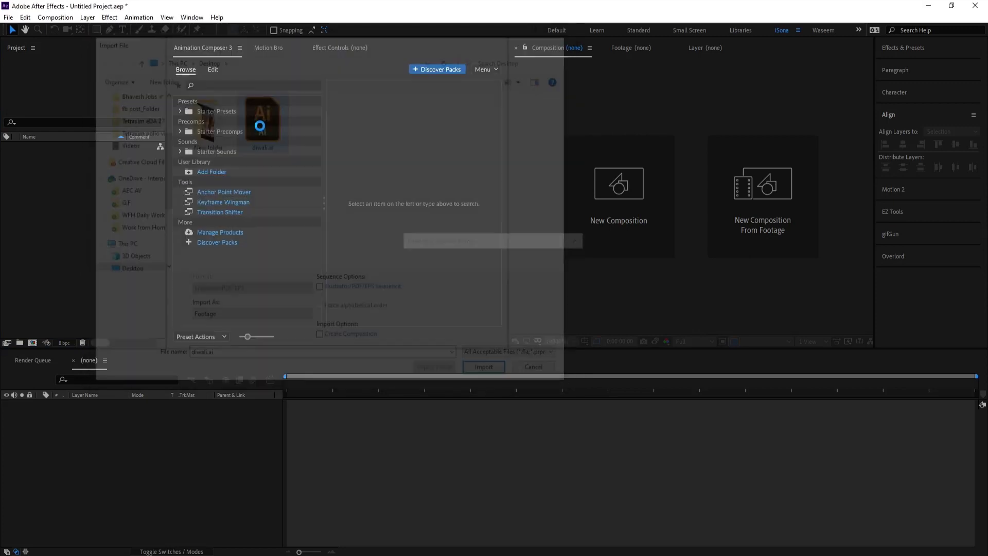
left_click(499, 329)
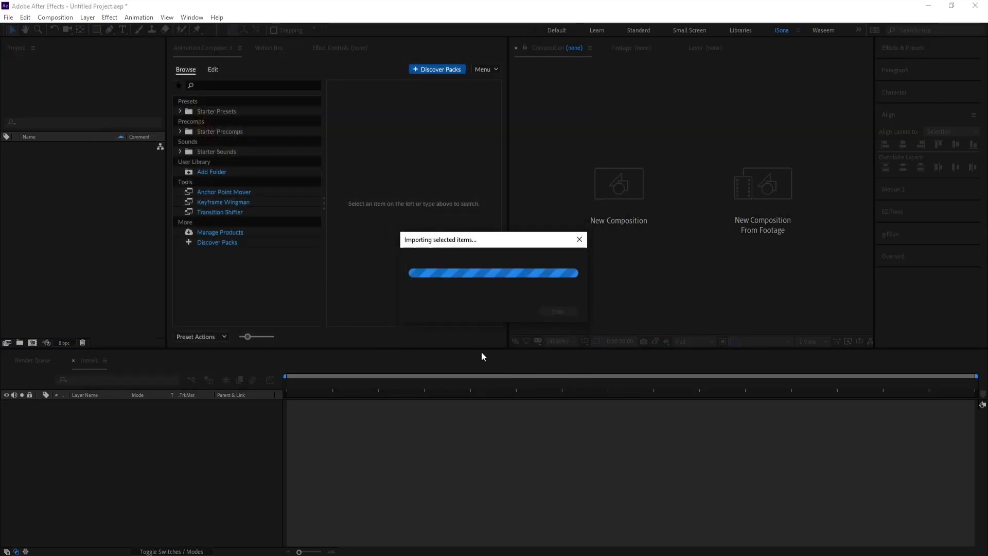
Step: Open the imported diwali composition in the timeline
key("ctrl+i")
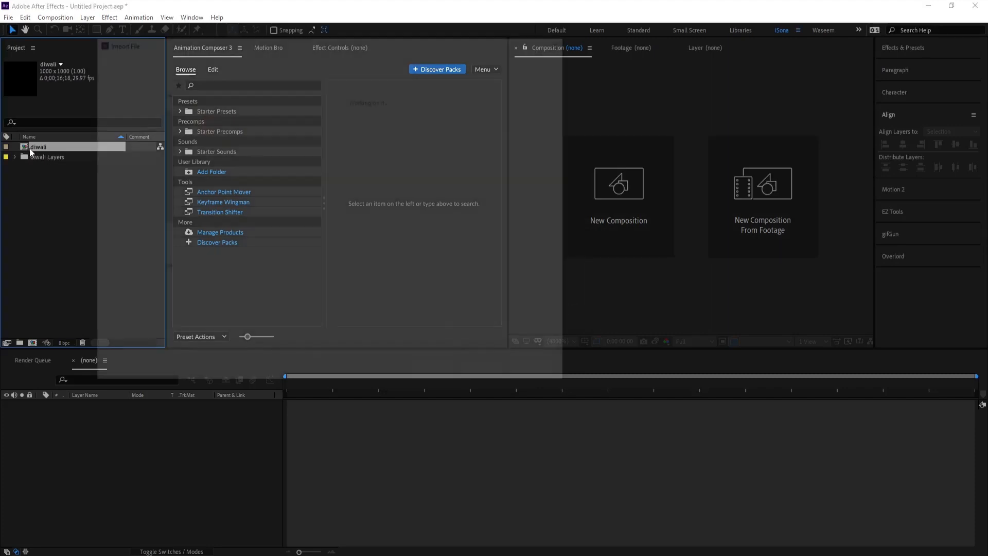
key("Escape")
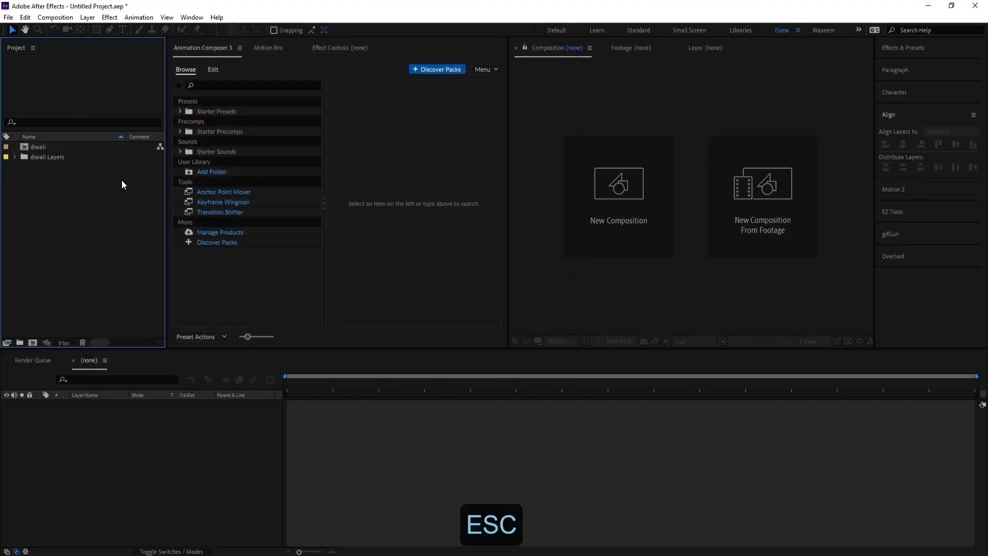
double_click(42, 147)
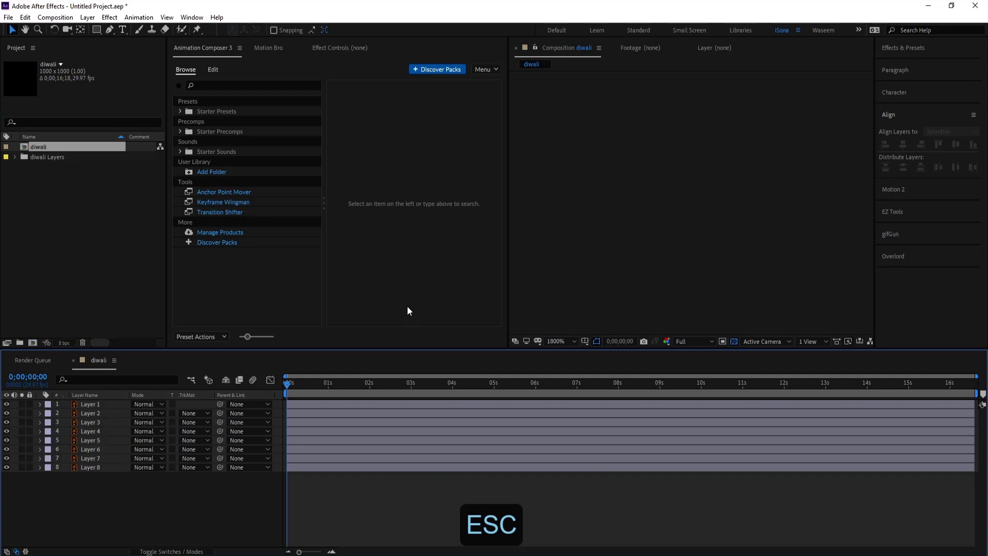
Step: Set the composition's preview resolution to Quarter
left_click(696, 341)
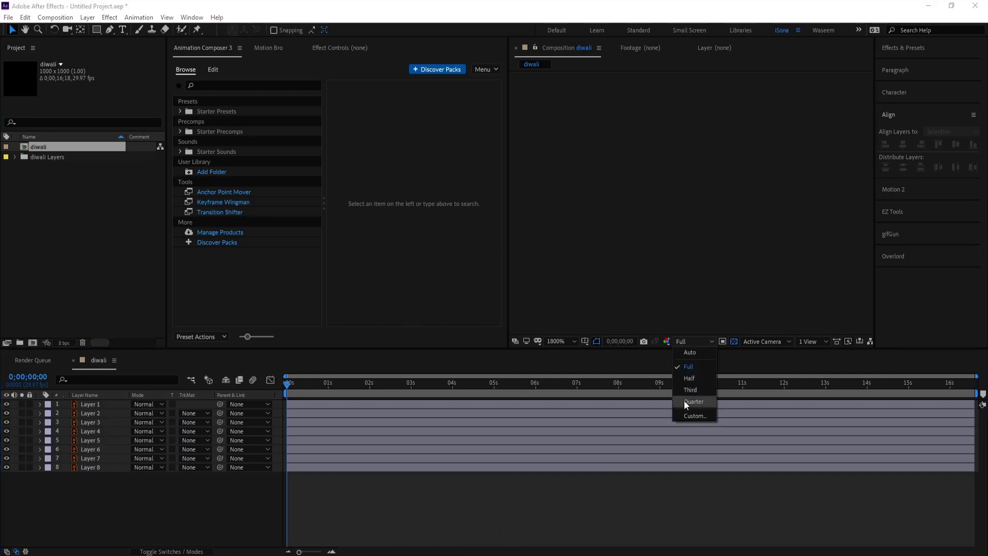
left_click(685, 400)
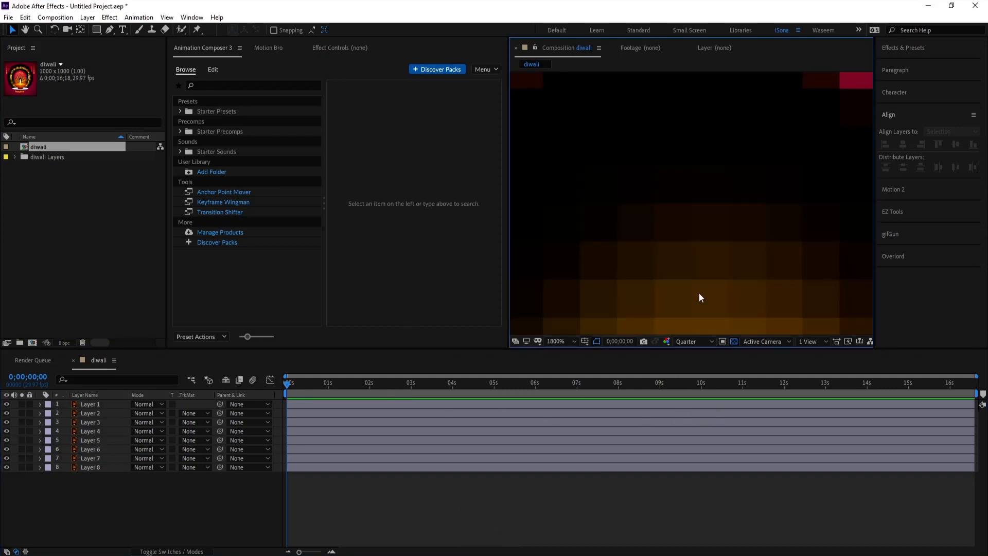
scroll(663, 245, "down", 3)
scroll(663, 245, "down", 3)
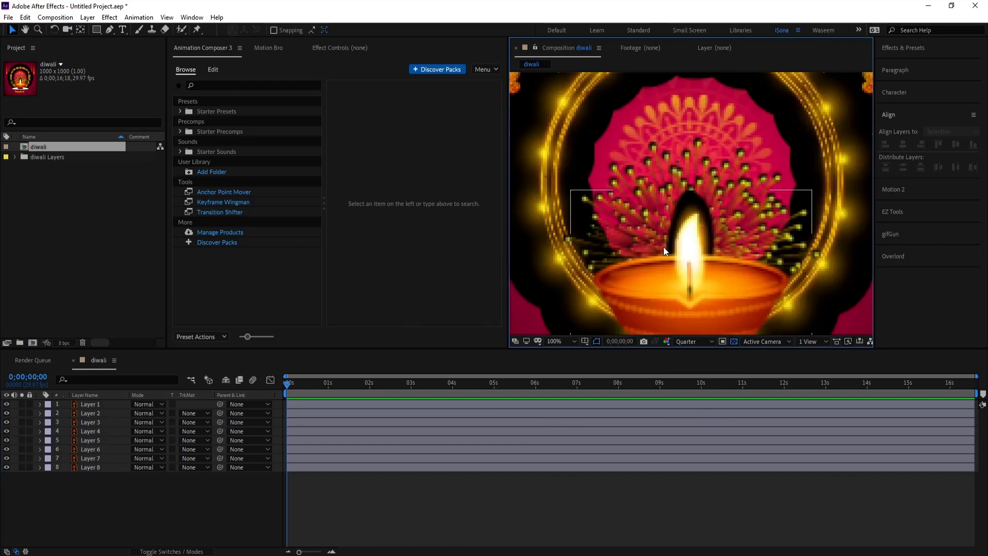
scroll(663, 246, "down", 3)
scroll(663, 246, "up", 1)
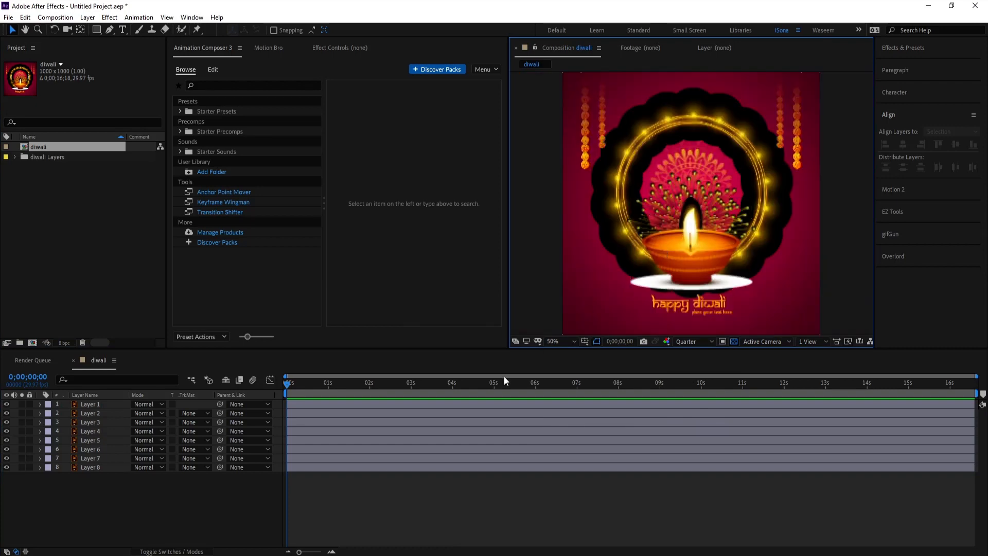
Step: Try moving the glowing ring layer in the composition, and undo the move
left_click(304, 422)
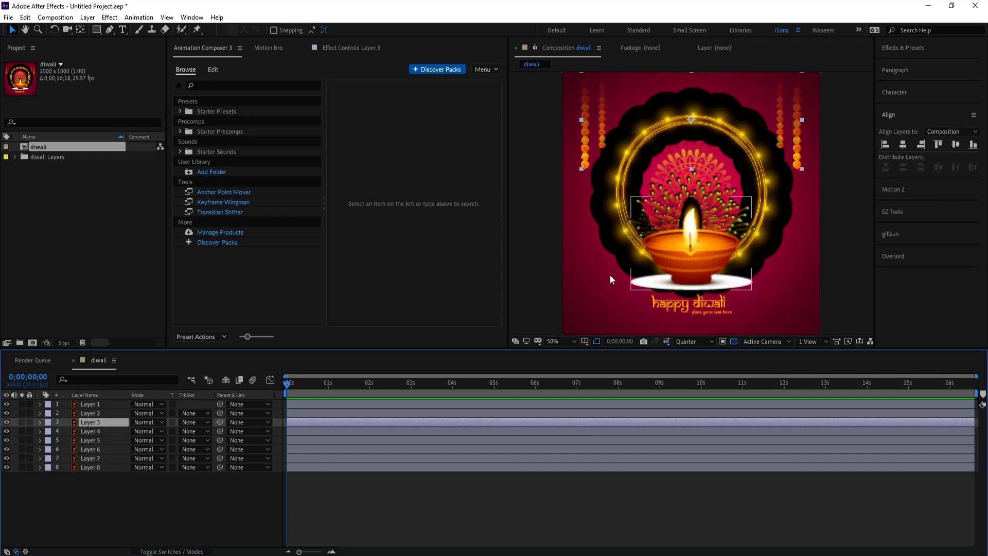
left_click_drag(610, 220, 628, 247)
key("ctrl+z")
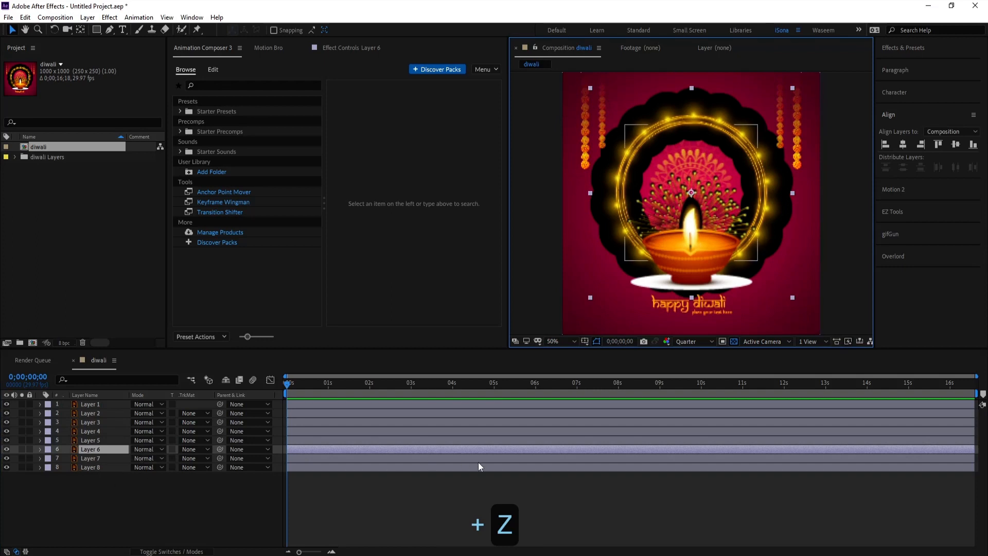
Step: Step through the blending modes of Layer 6, the glowing ring, set it to Add, and deselect the layer
left_click(156, 450)
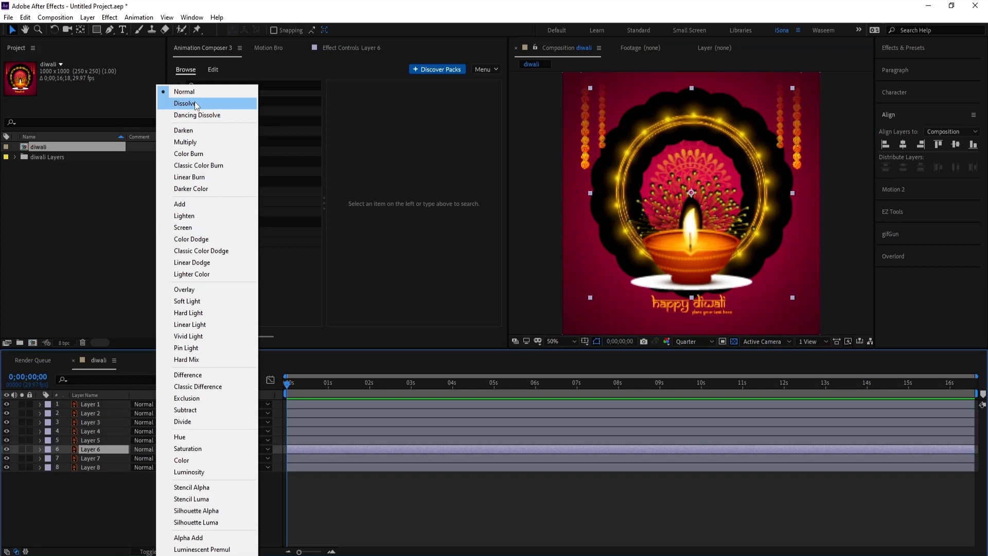
left_click(195, 105)
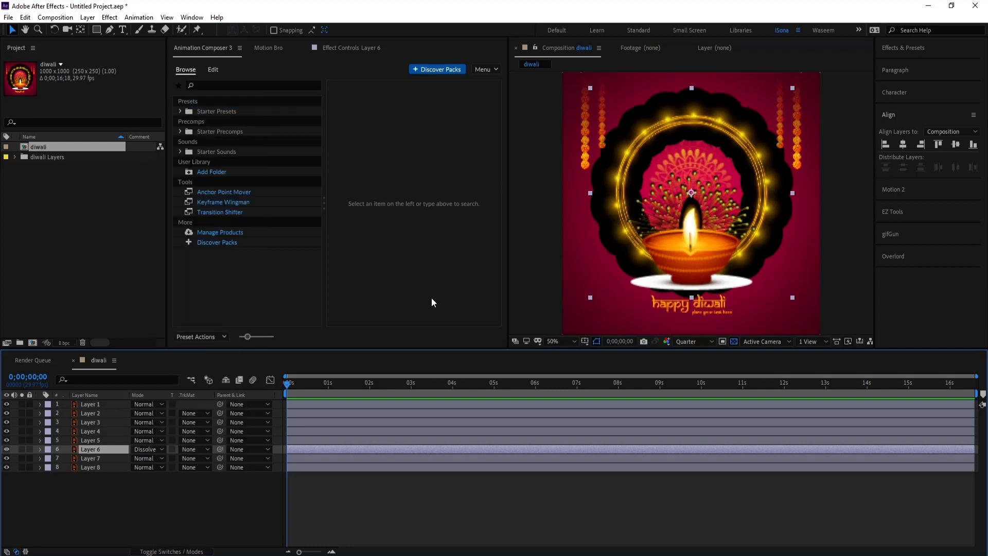
key("shift")
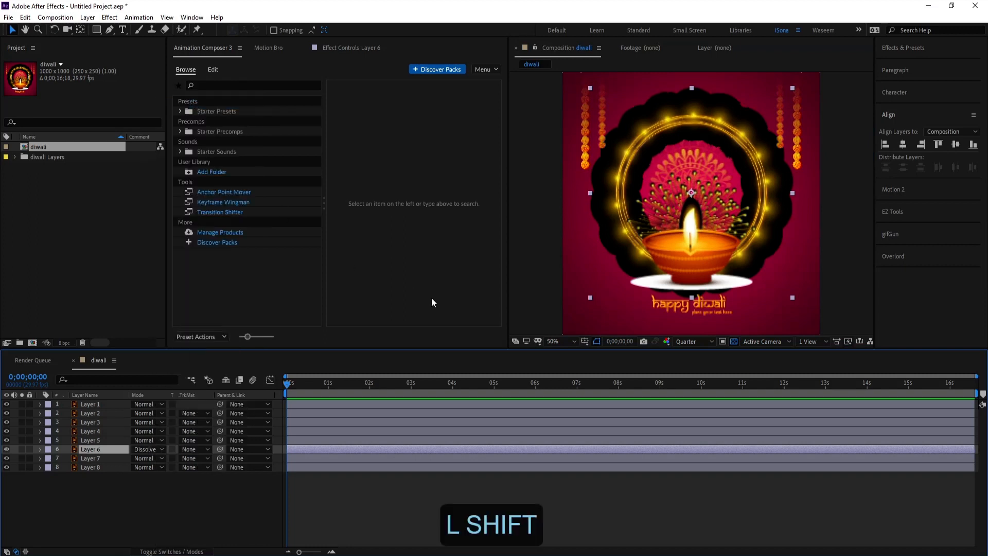
key("shift+equal")
key("shift+equal")
key("shift+equal")
key("shift+equal")
key("shift+equal")
key("shift+equal")
key("shift+equal")
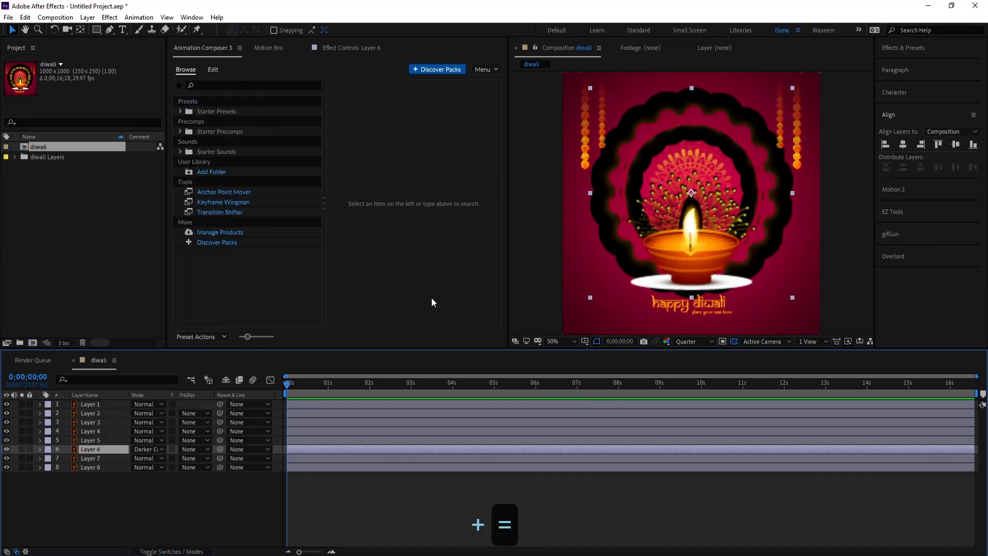
key("shift+equal")
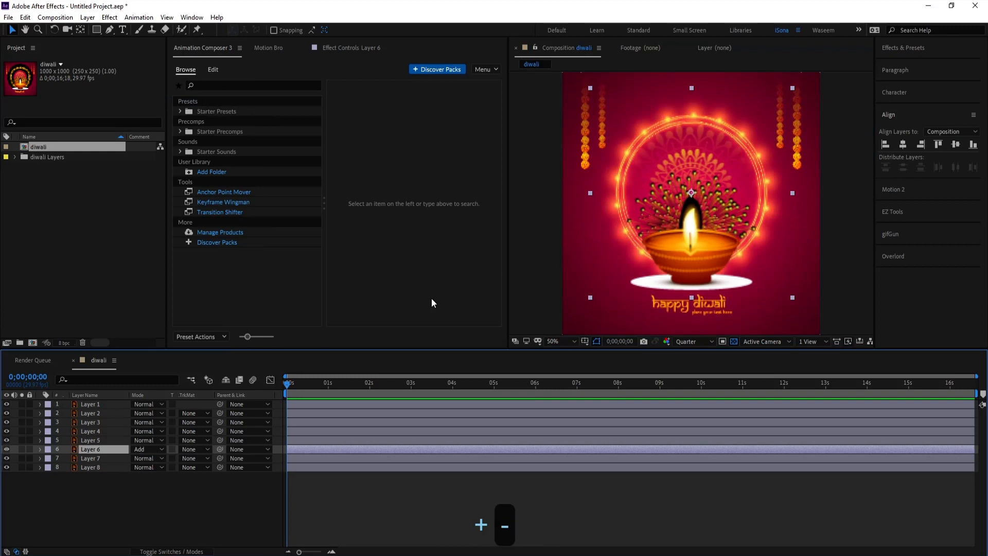
left_click(690, 259)
left_click(341, 483)
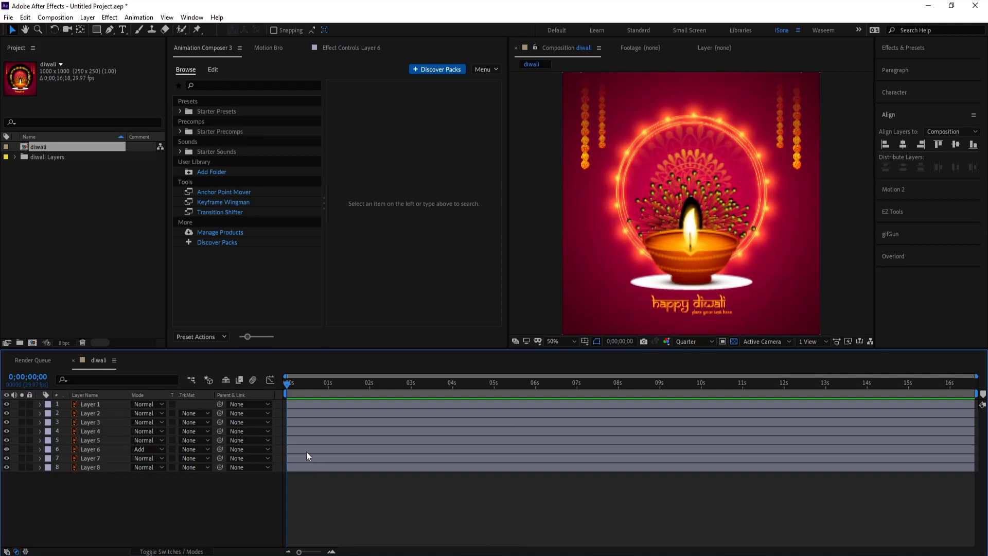
Step: Try moving the firework sparkles on Layer 5 upward, and undo the move
left_click(334, 440)
left_click(727, 173)
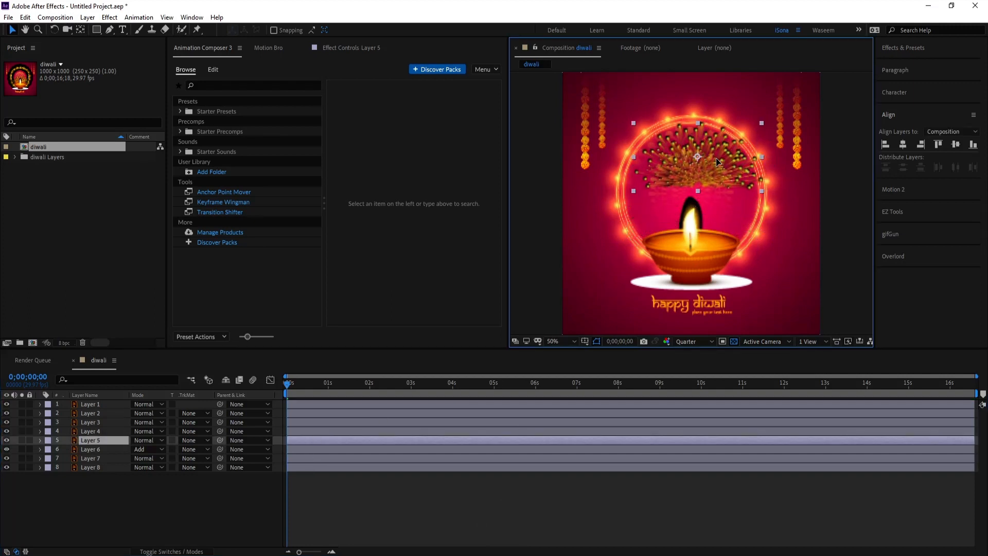
key("ctrl+z")
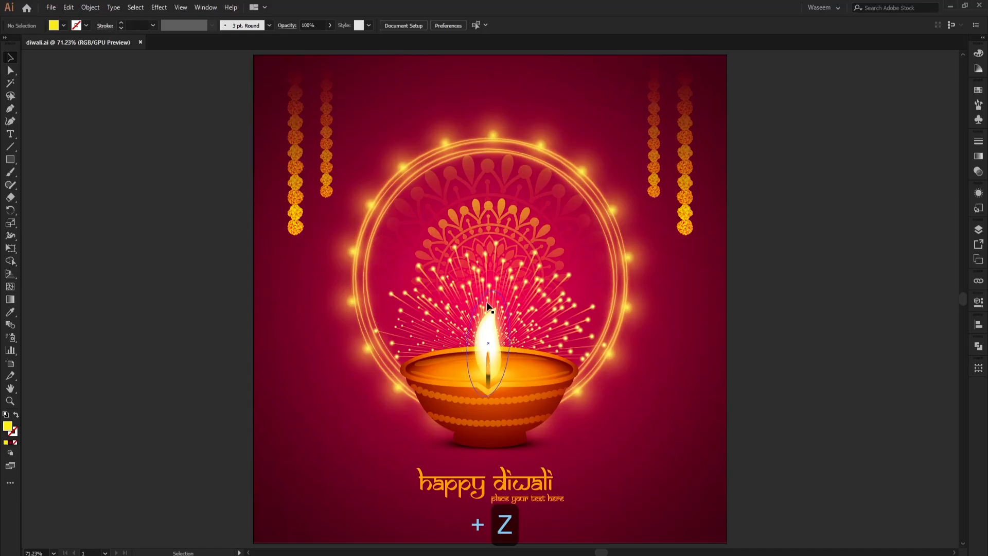
Step: Examine the flame and sparkle artwork in Illustrator, switching to outline view and back to the normal preview
key("z")
mouse_move(588, 311)
left_mouse_down()
mouse_move(686, 349)
mouse_move(583, 322)
left_mouse_up()
key("ctrl+y")
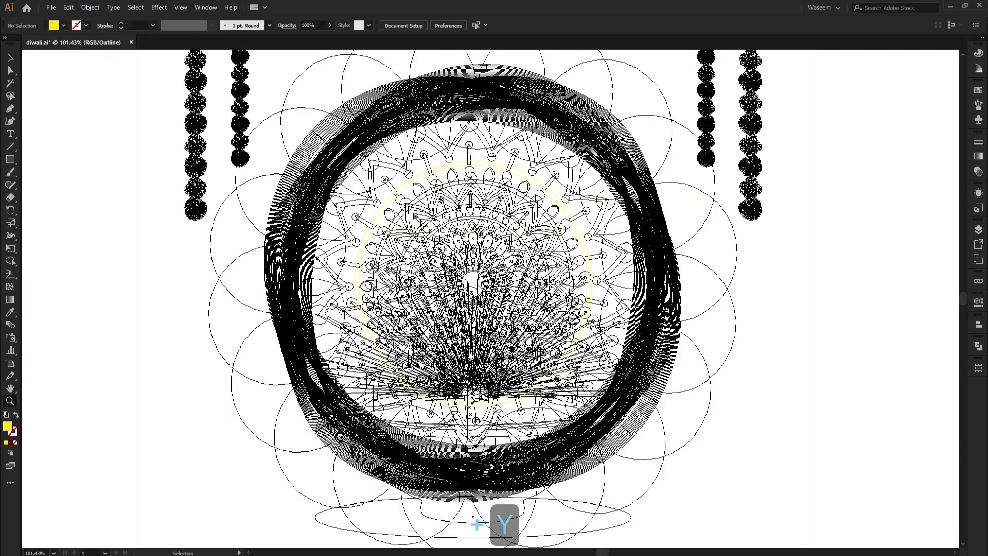
key("ctrl+y")
key("z")
left_click_drag(583, 330, 514, 307)
key("v")
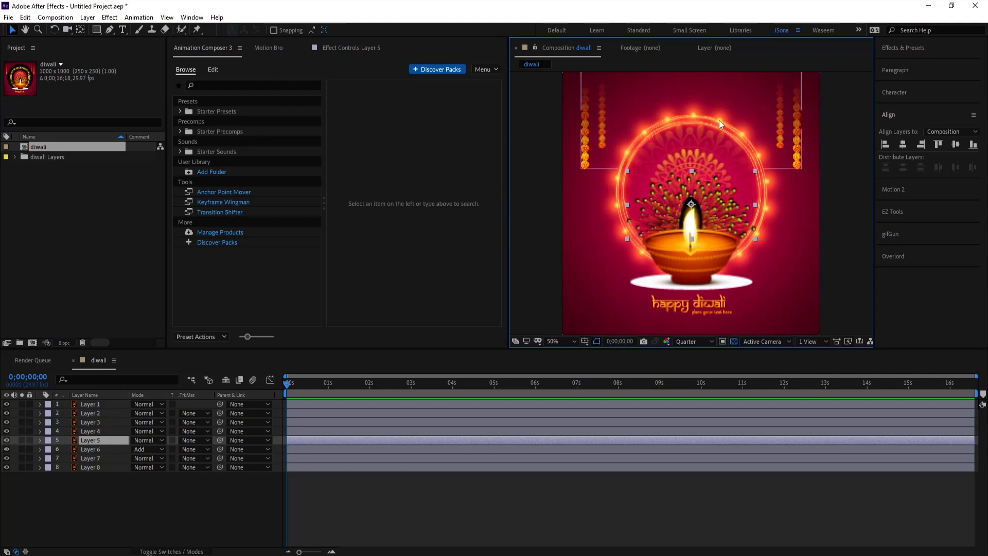
Step: Step through the blending modes of Layer 6, the glowing ring, set it to Screen, and deselect the layer
left_click(687, 288)
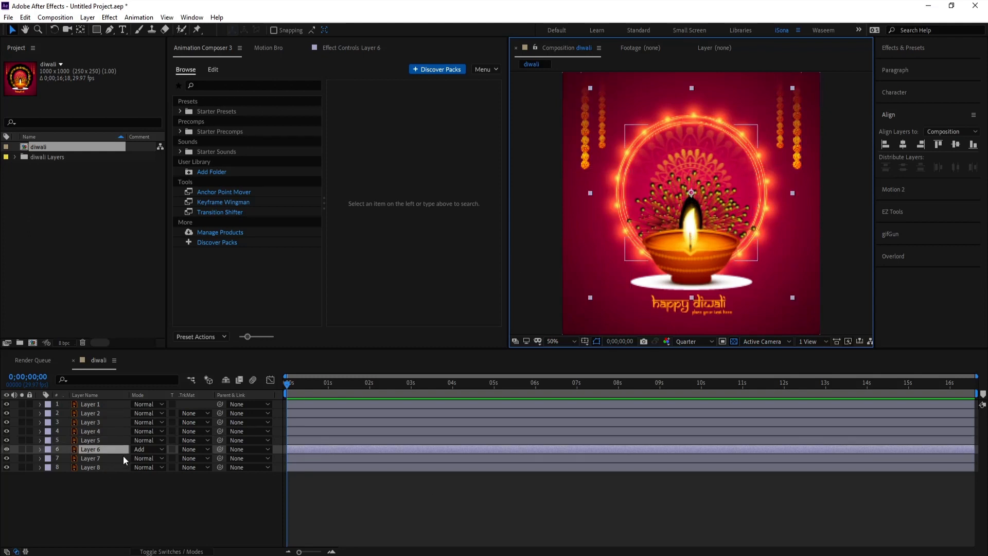
key("shift")
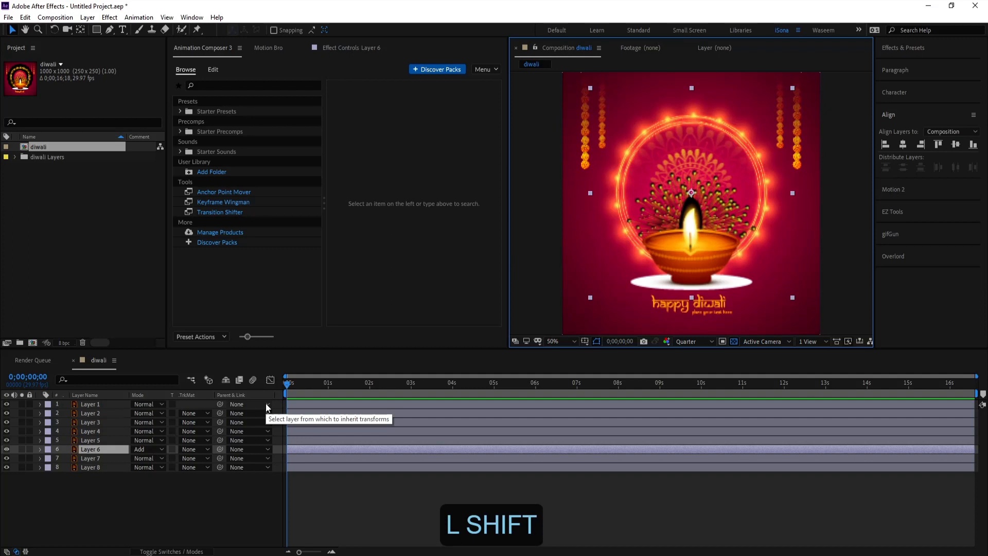
key("shift+equal")
key("shift+equal")
key("shift+equal")
key("shift+equal")
key("shift+equal")
key("shift+equal")
key("shift+equal")
key("shift+equal")
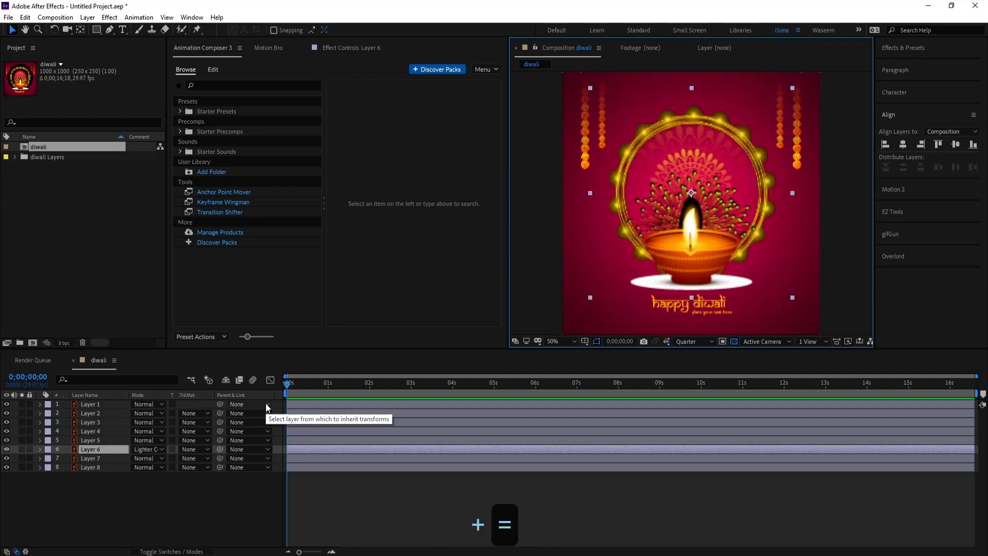
key("shift+equal")
key("shift+equal")
key("shift+equal")
key("shift+equal")
key("shift+equal")
key("shift+equal")
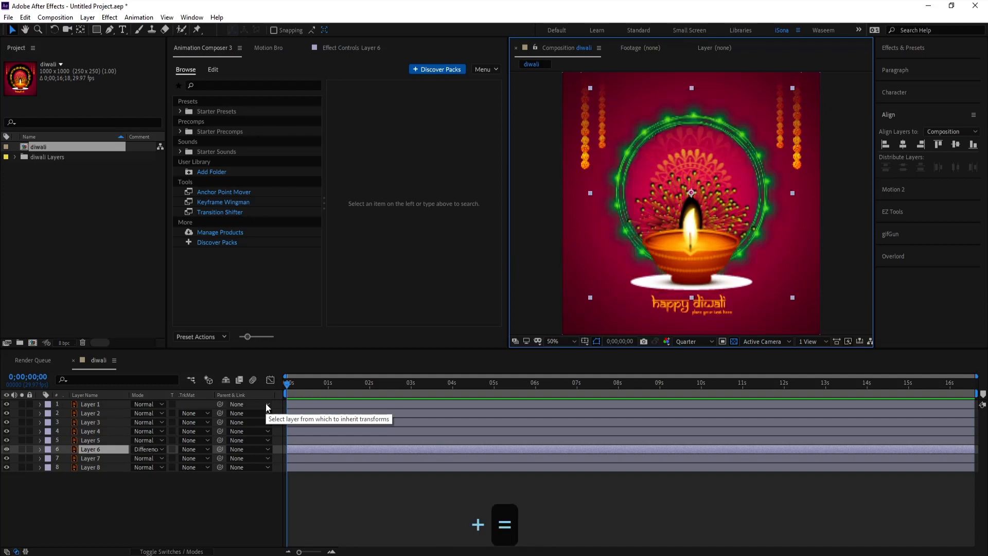
key("shift+equal")
key("shift+equal")
key("shift+equal")
key("shift+equal")
key("shift+equal")
key("shift+equal")
key("shift+equal")
key("shift+equal")
key("shift+equal")
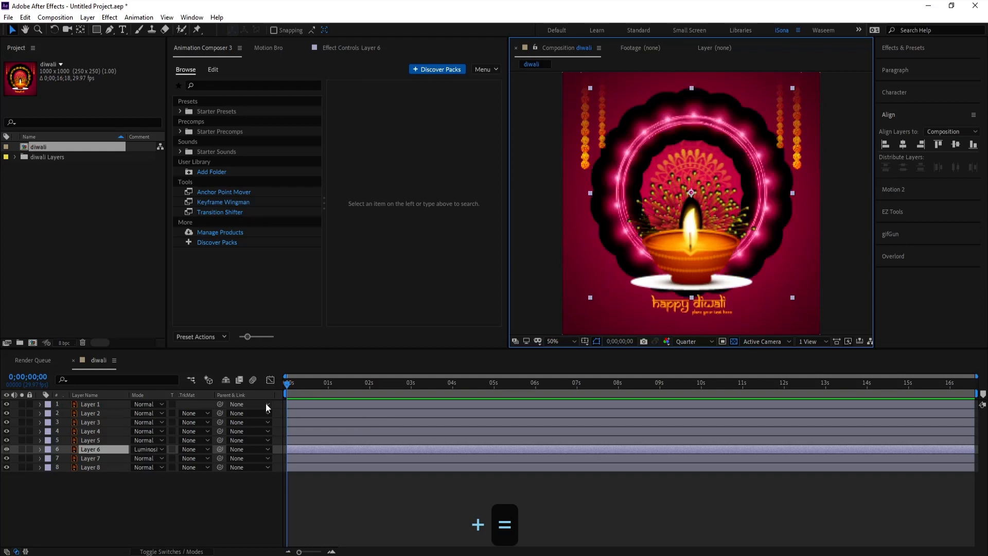
key("shift+equal")
key("shift+equal")
key("shift+equal")
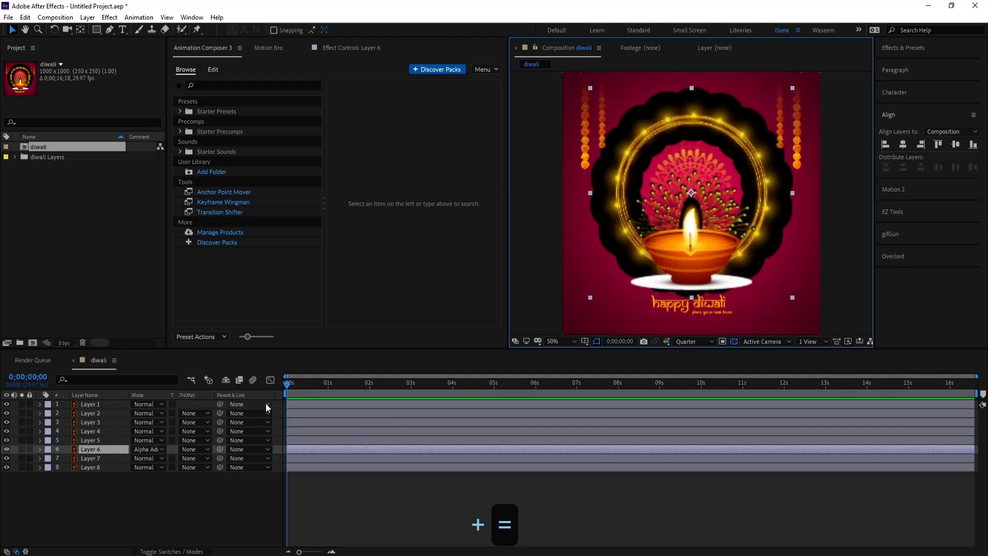
left_click(152, 447)
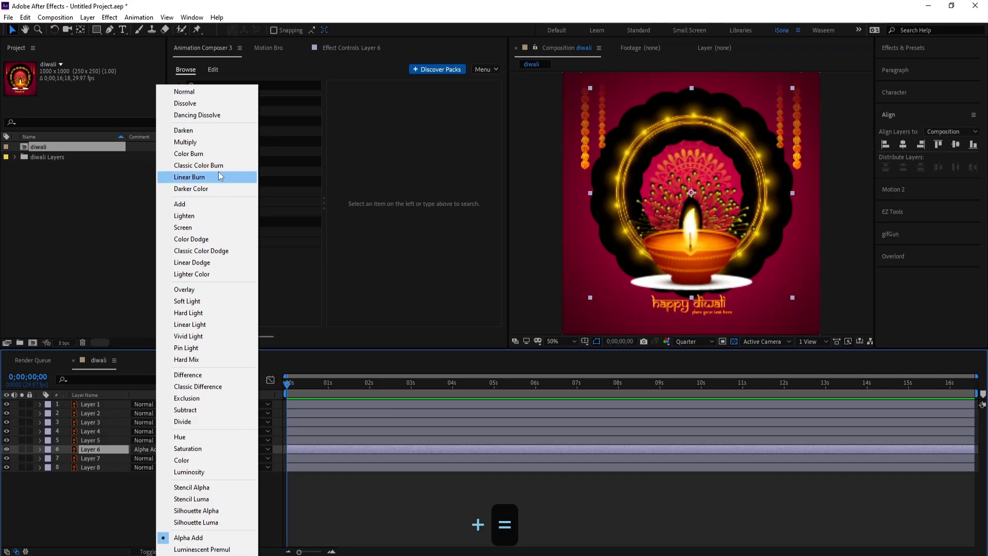
left_click(203, 226)
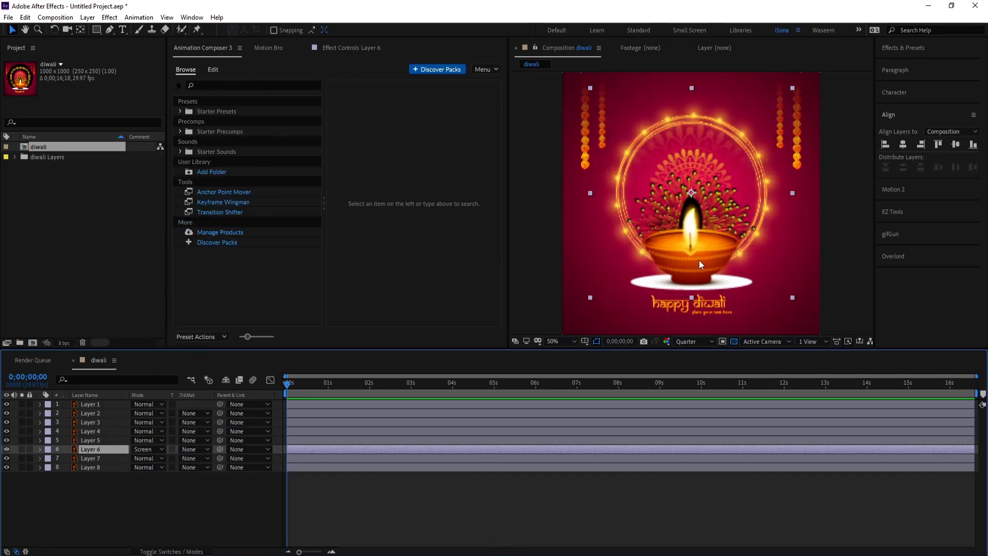
left_click(375, 510)
Step: Try moving the oil lamp on Layer 4 sideways in the composition, and undo the move
left_click(329, 440)
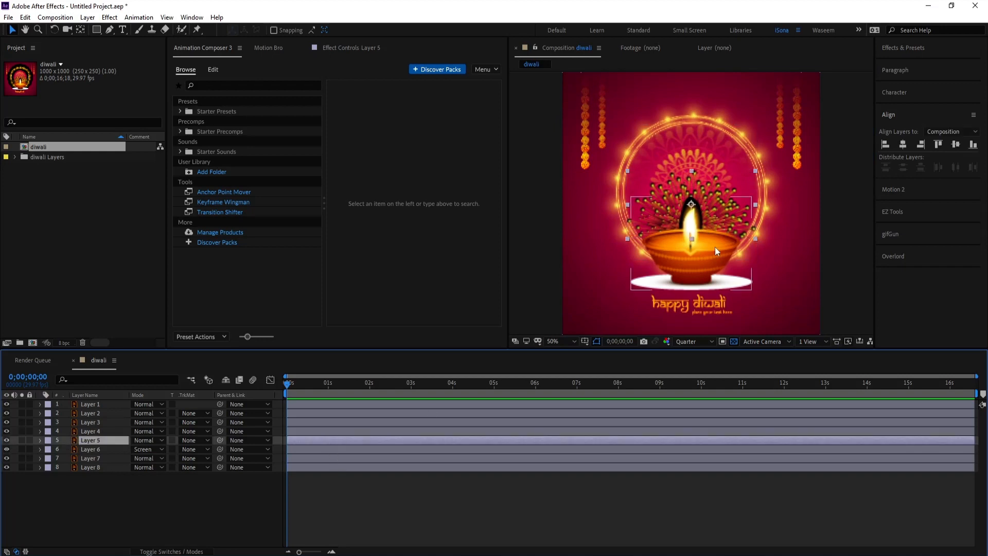
left_click_drag(716, 253, 634, 258)
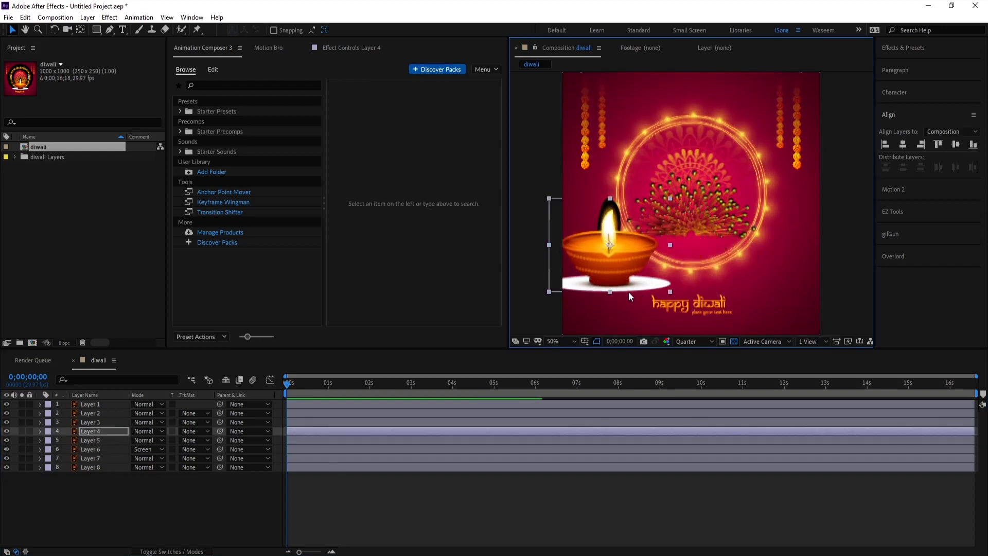
key("ctrl+z")
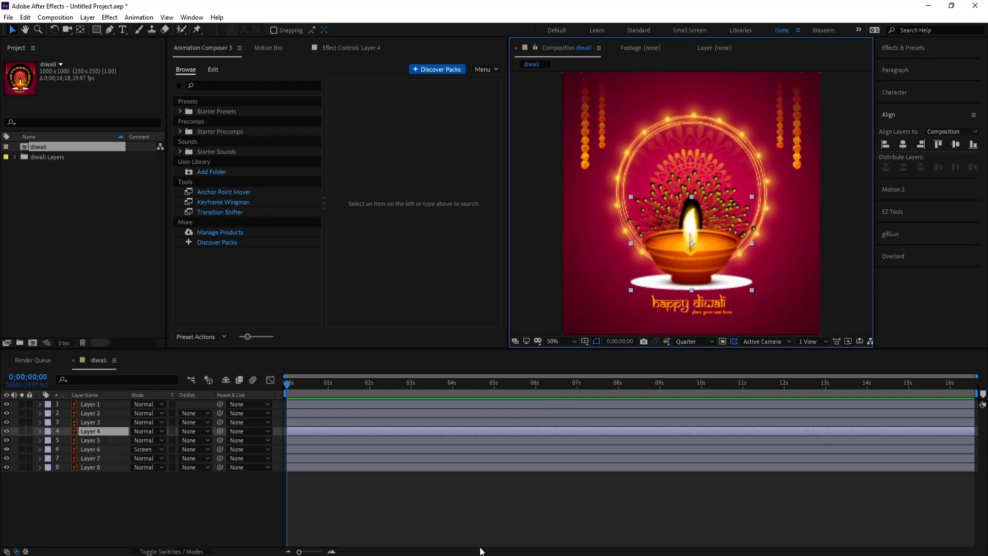
Step: Switch to Illustrator and enter isolation mode on the oil lamp group of Layer 4, with nothing selected
mouse_move(84, 555)
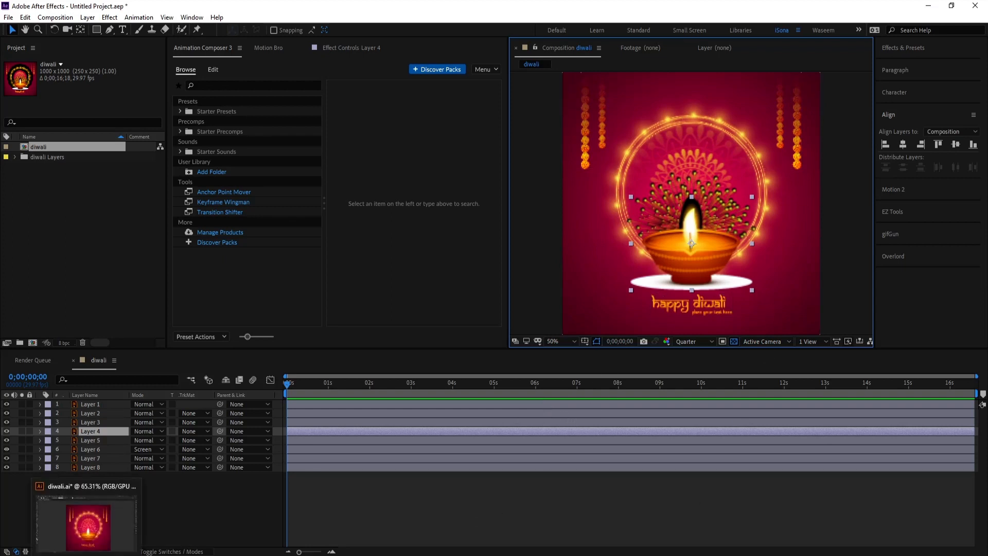
left_click(84, 525)
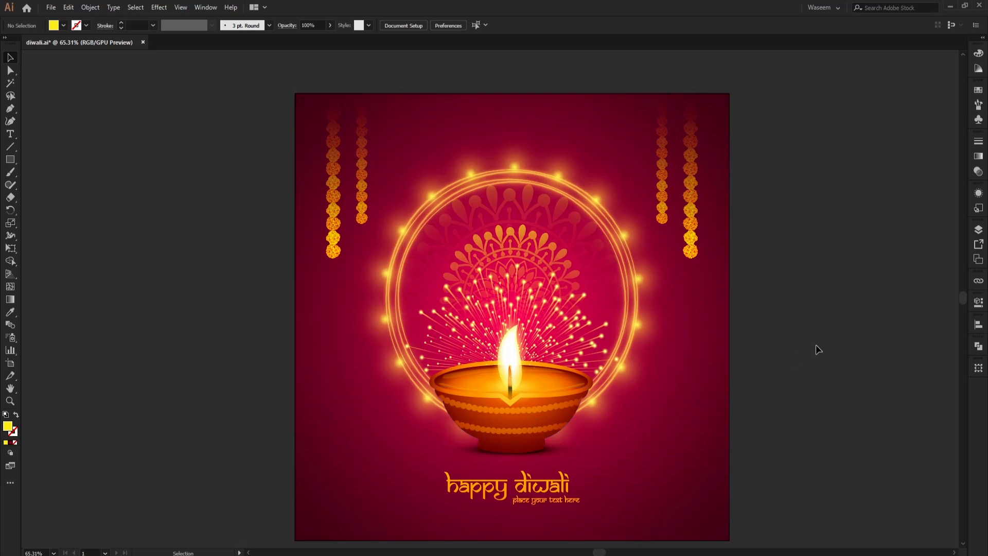
left_click(509, 368)
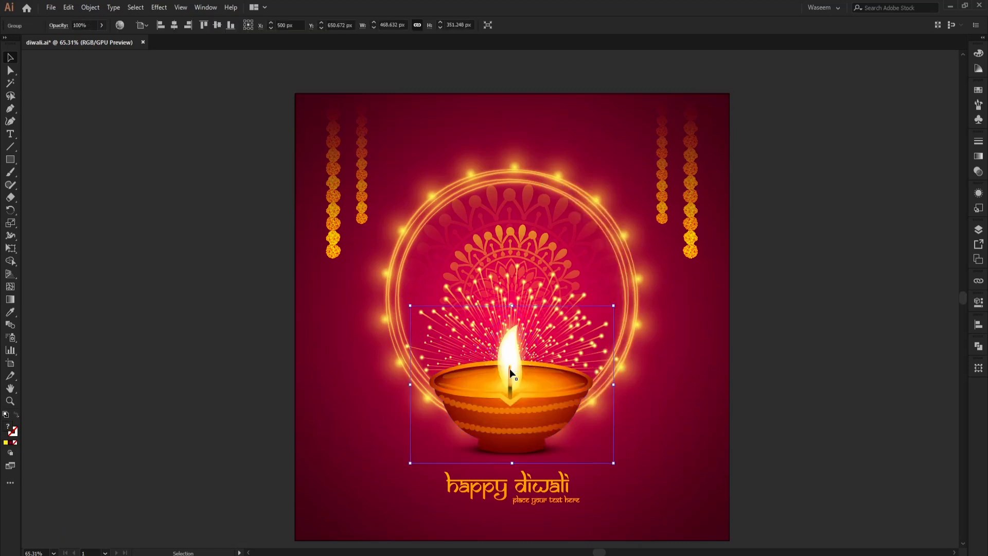
double_click(510, 369)
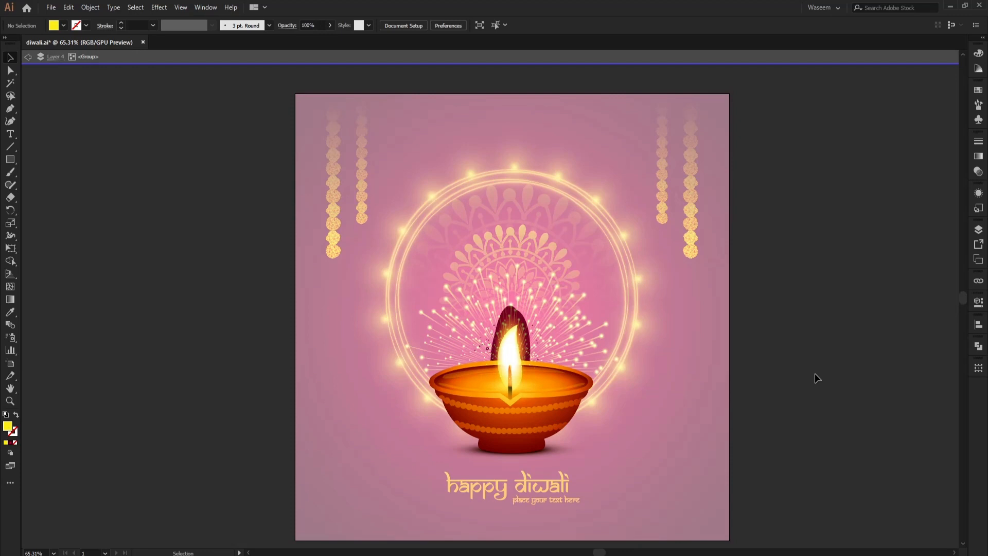
key("Escape")
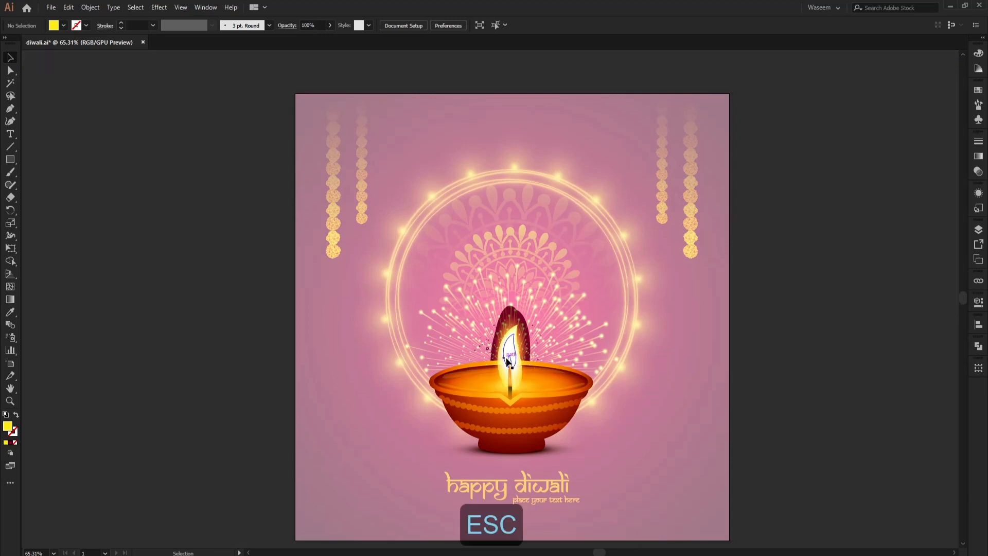
left_click(509, 360)
double_click(510, 359)
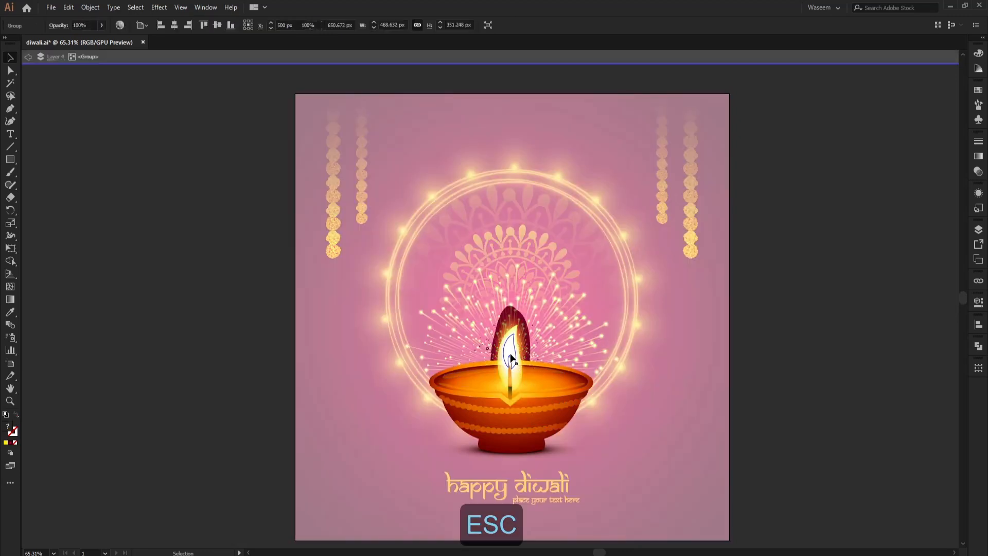
left_click(723, 367)
Step: Select the outer glow ellipse around the flame together with all paths that share its fill color
left_click_drag(671, 400, 575, 341)
key("z")
key("a")
left_click(419, 265)
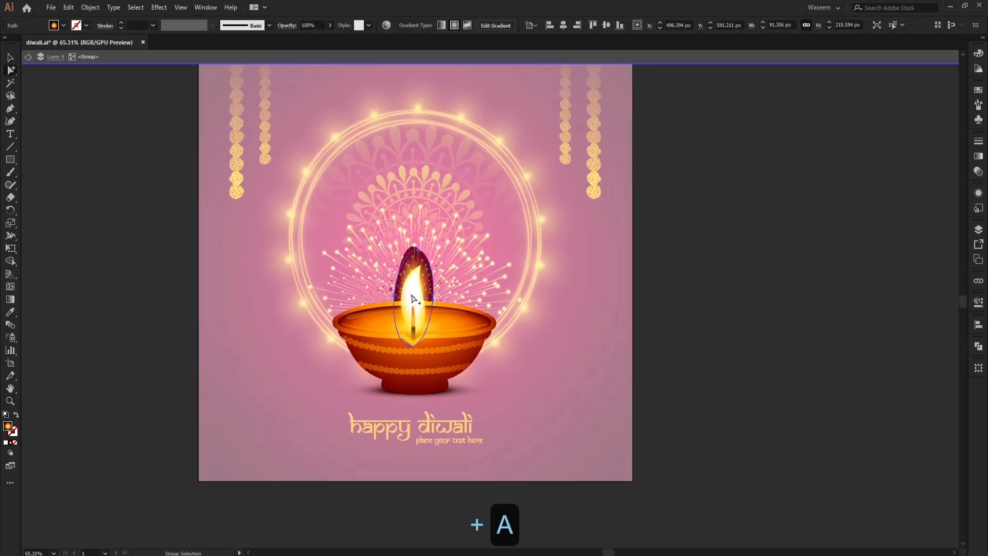
key("F3")
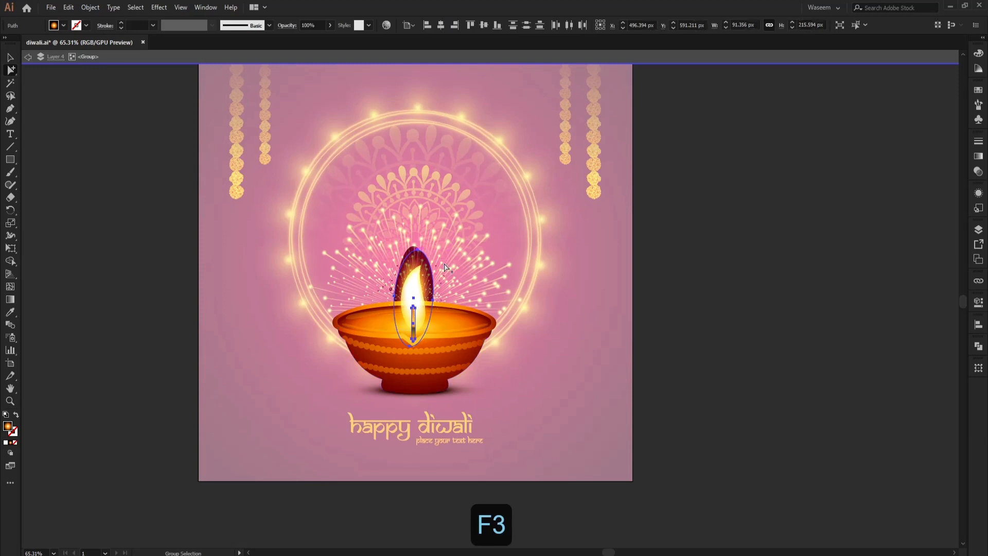
Step: Switch to After Effects, magnify the composition to 100% around the flame, and set the preview resolution to Full
key("z")
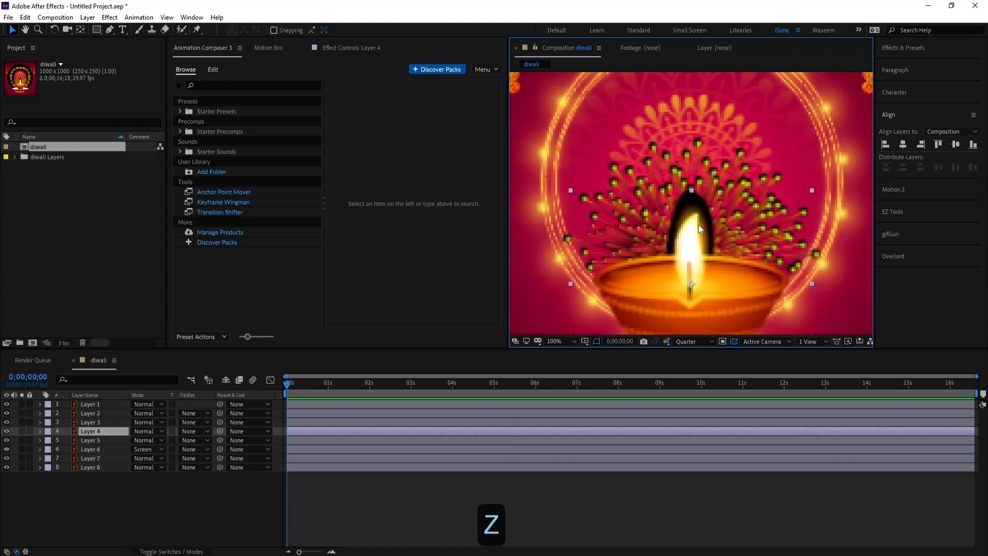
left_click(700, 341)
left_click(712, 365)
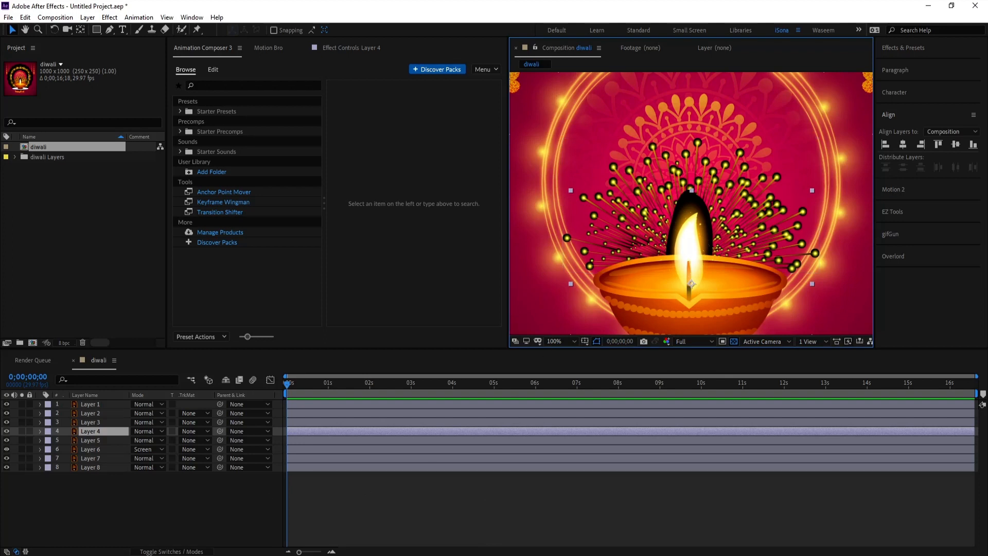
Step: Switch to Illustrator, select the inner glow ellipse around the flame, and check its blending mode and gradient settings
left_click(88, 553)
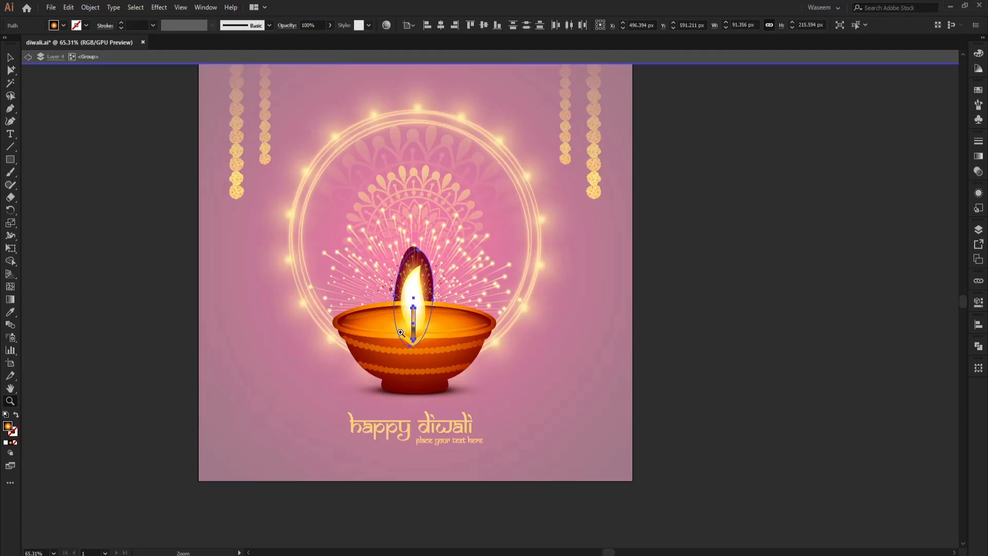
key("a")
left_click(413, 260)
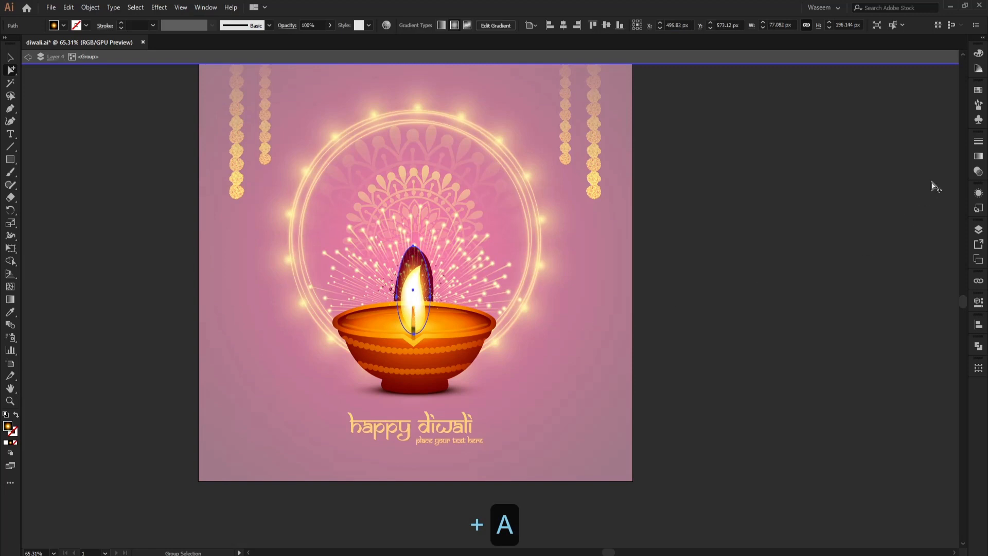
left_click(978, 173)
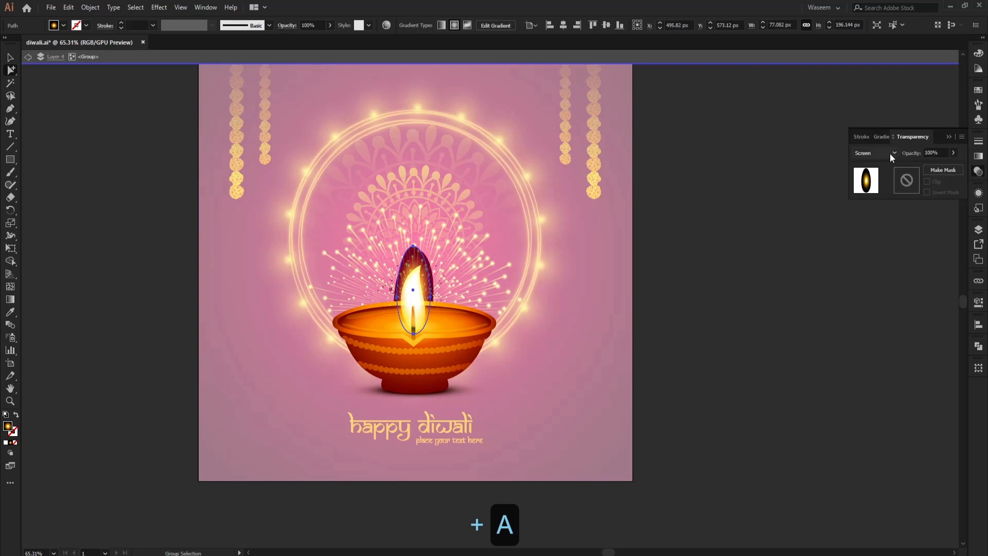
left_click(977, 157)
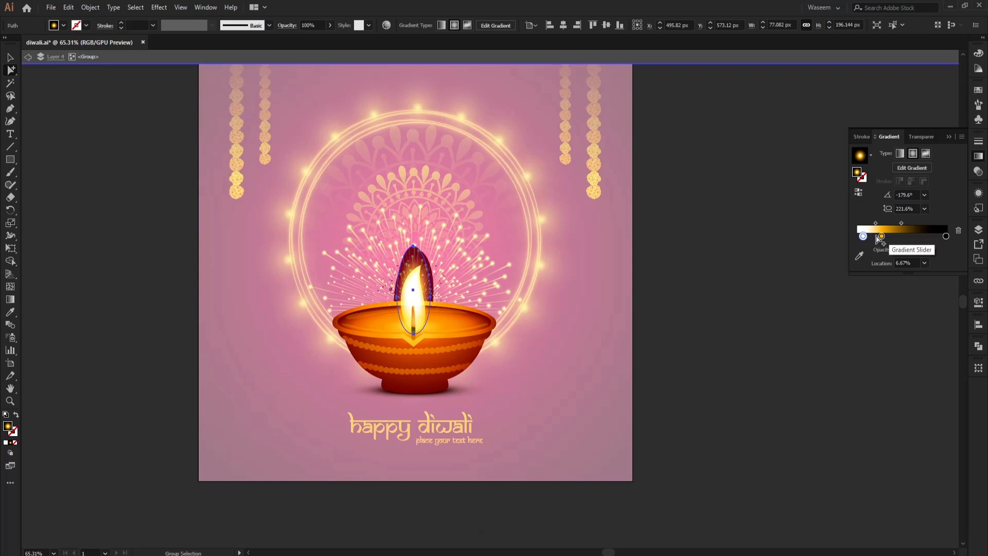
Step: Replace the black end stop of the inner glow's gradient with a copy of the yellow-orange stop at 100% location and 0% opacity
left_click_drag(881, 236, 946, 261, "alt")
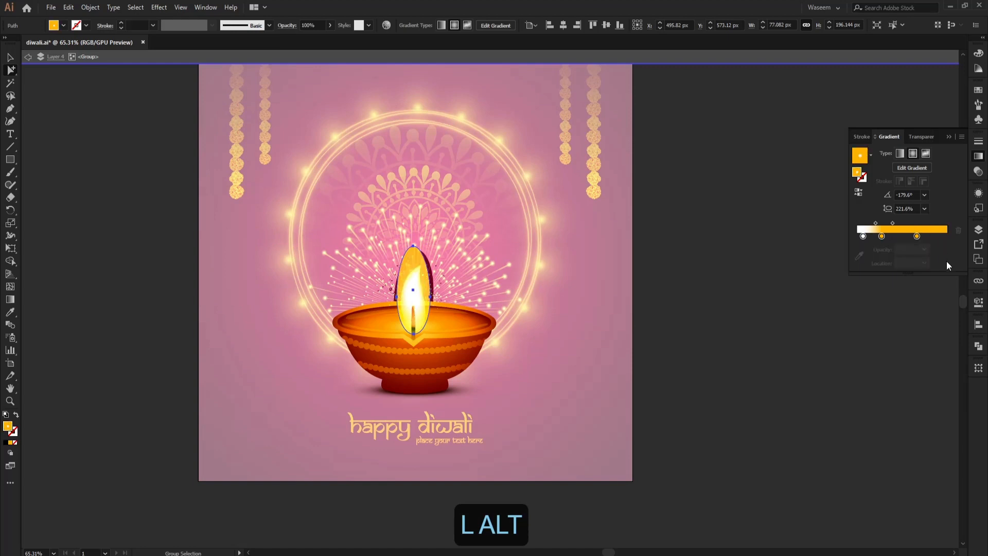
left_click(917, 237)
left_click_drag(918, 236, 947, 239)
left_click(915, 249)
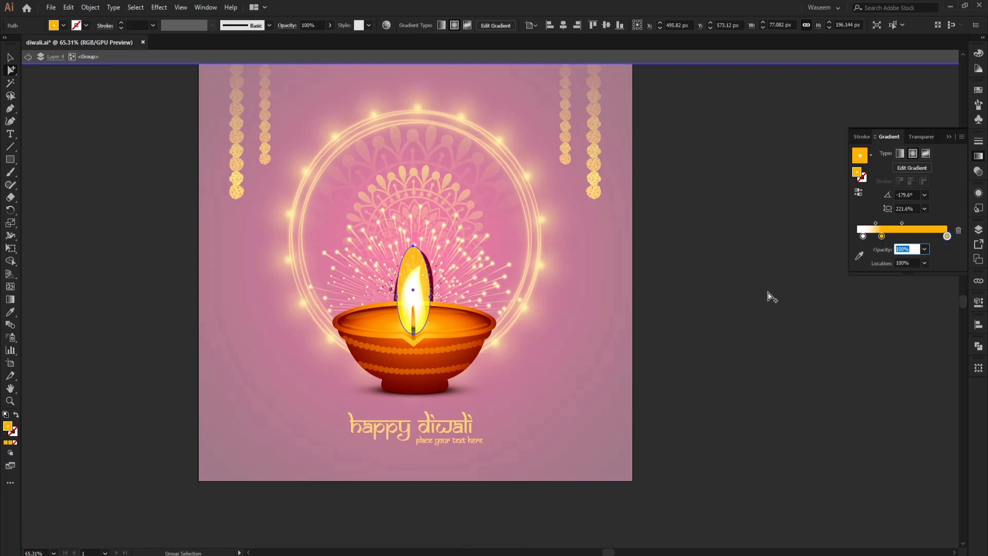
type("0")
key("KP_Enter")
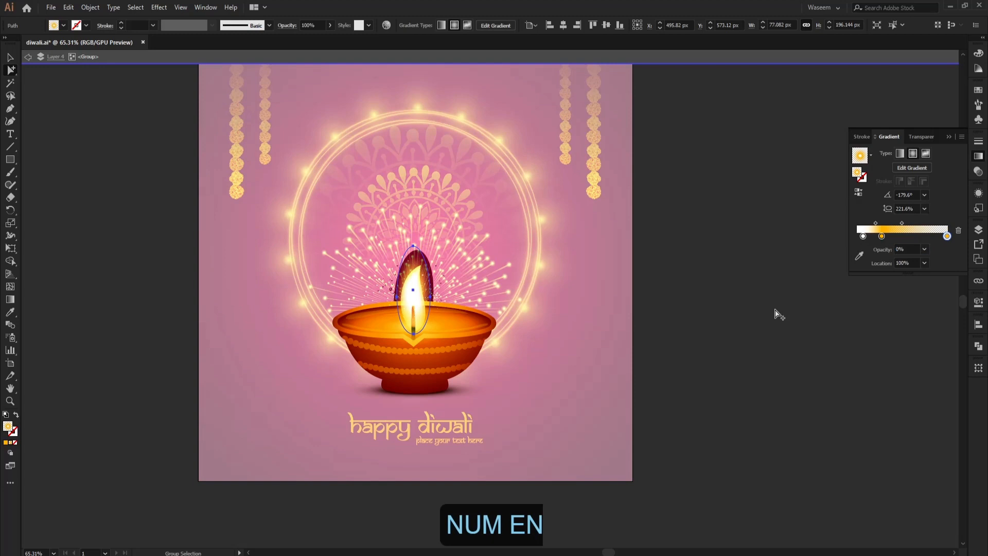
left_click(736, 344)
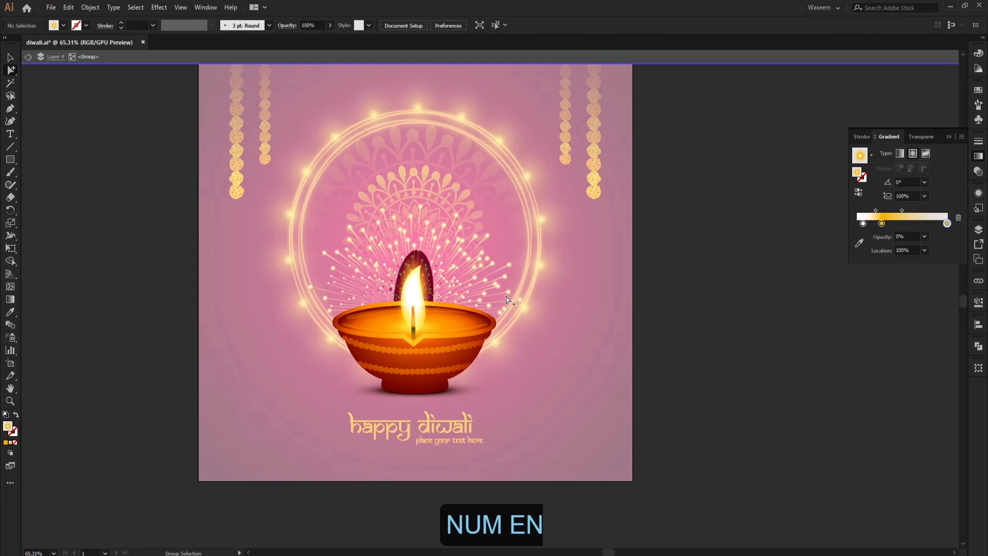
Step: Select the remaining dark glow ellipse around the flame and everything in the group with the same fill color
left_click(426, 260)
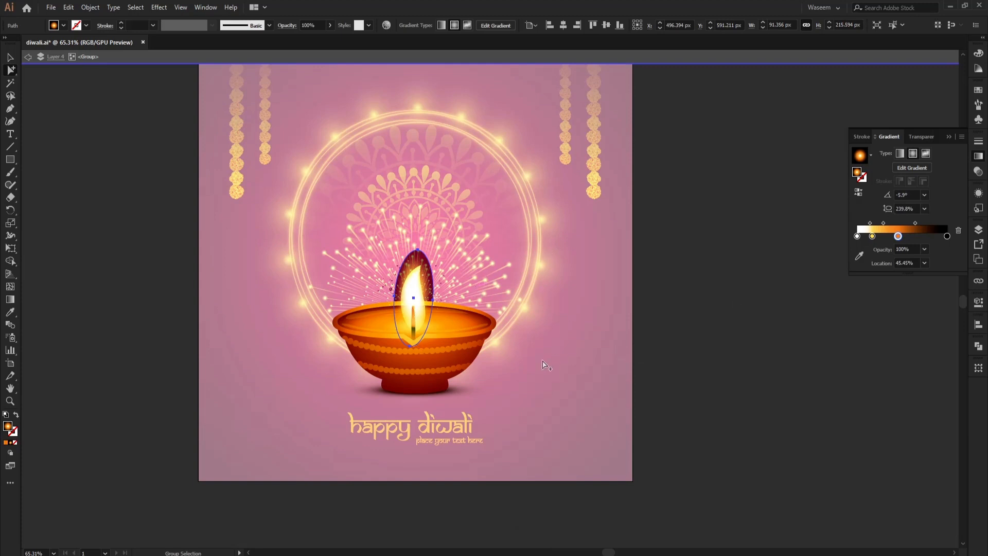
left_click(135, 7)
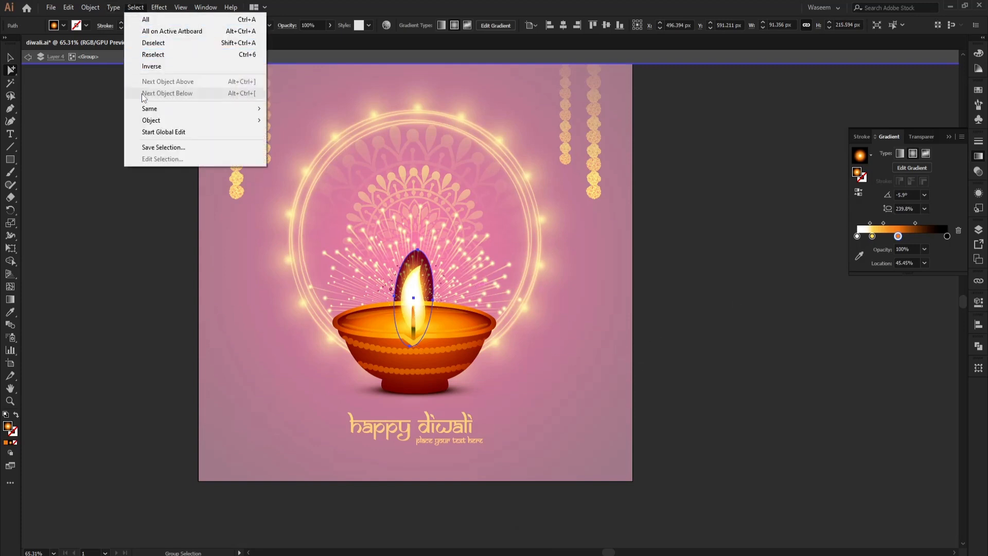
mouse_move(141, 106)
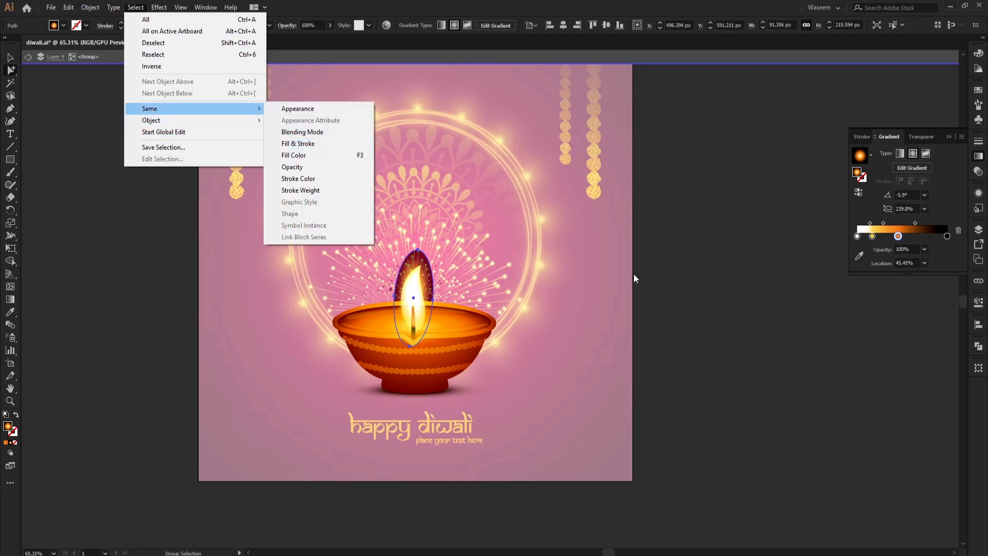
left_click(671, 296)
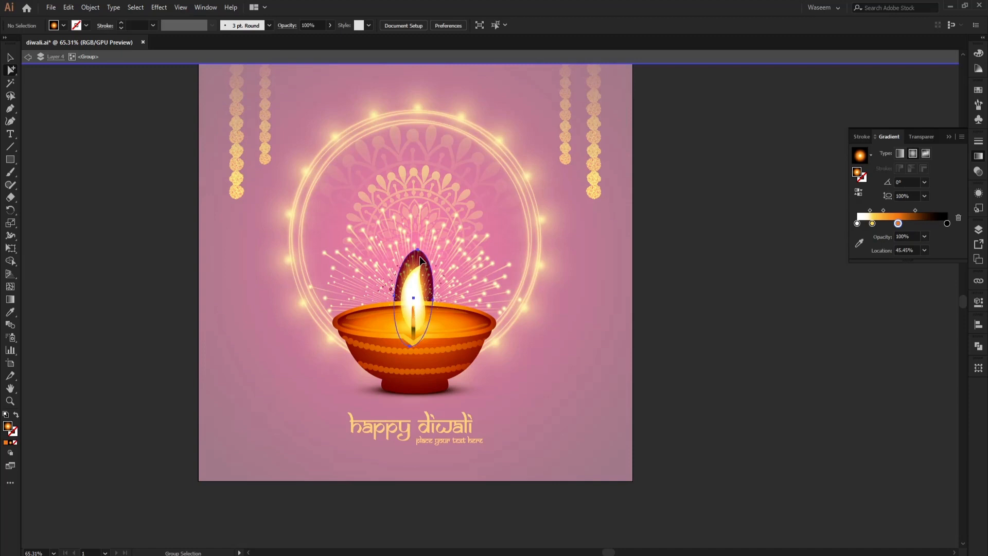
key("F3")
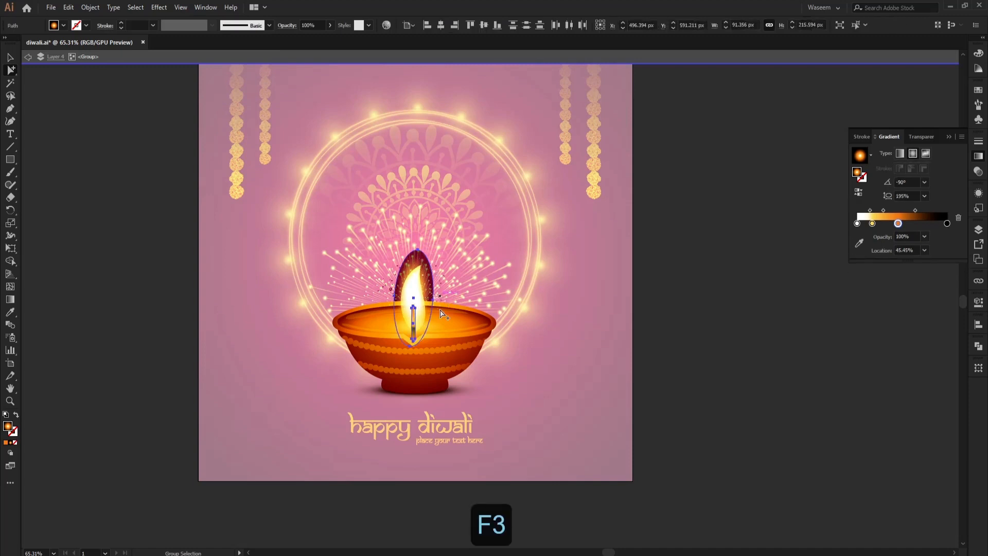
Step: Replace the black end stop of the selected outer glow gradient with a copy of the orange stop at 100% location and 0% opacity
left_click_drag(897, 223, 953, 226)
type("0")
key("Return")
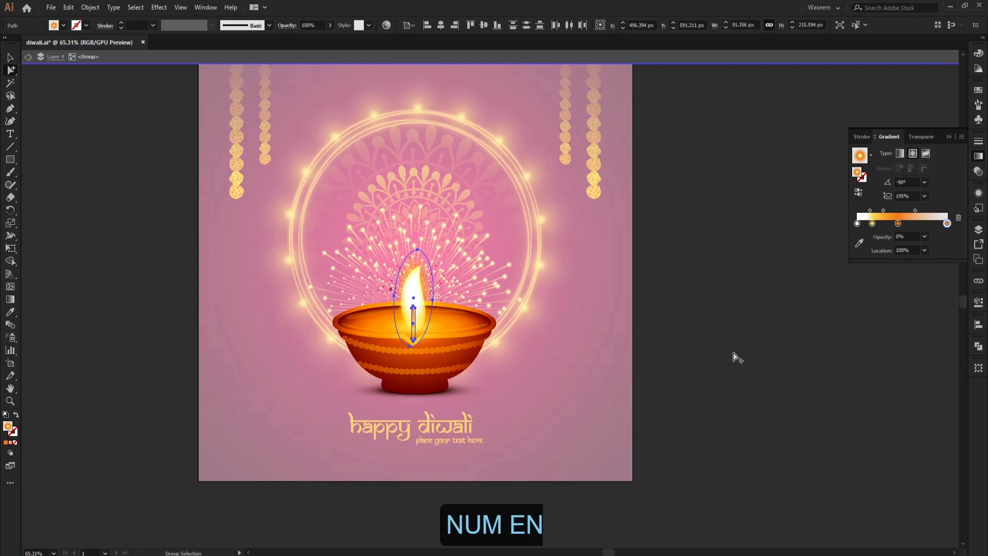
Step: Select one of the small dark spark dots around the flame and everything in the group with the same fill color
key("ctrl+shift+a")
key("z")
left_click_drag(401, 288, 517, 330)
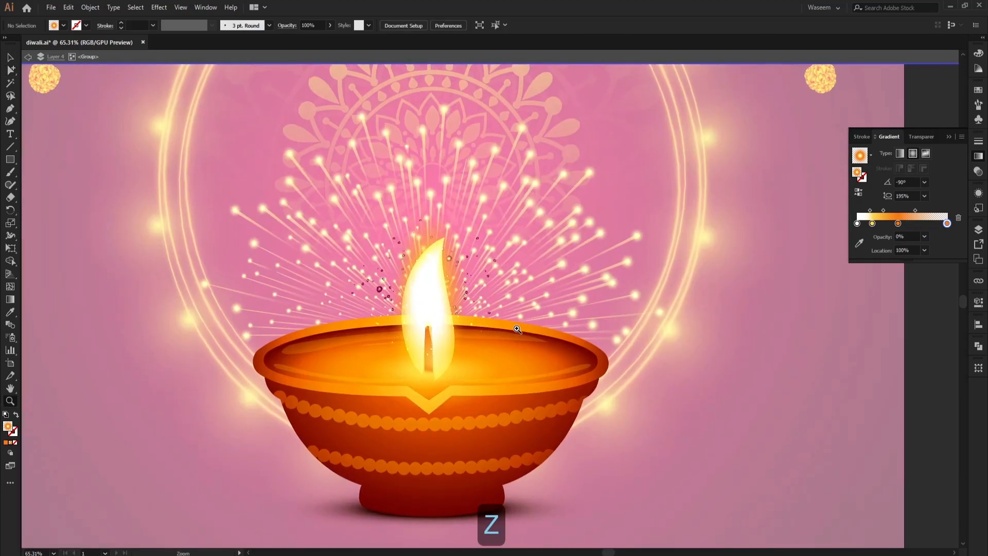
key("shift+a")
left_click(493, 317)
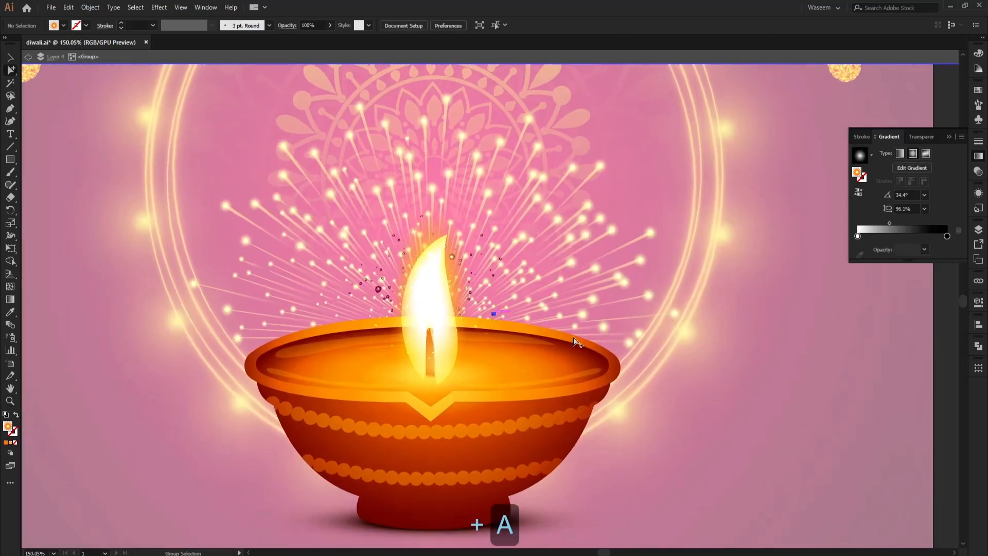
key("F3")
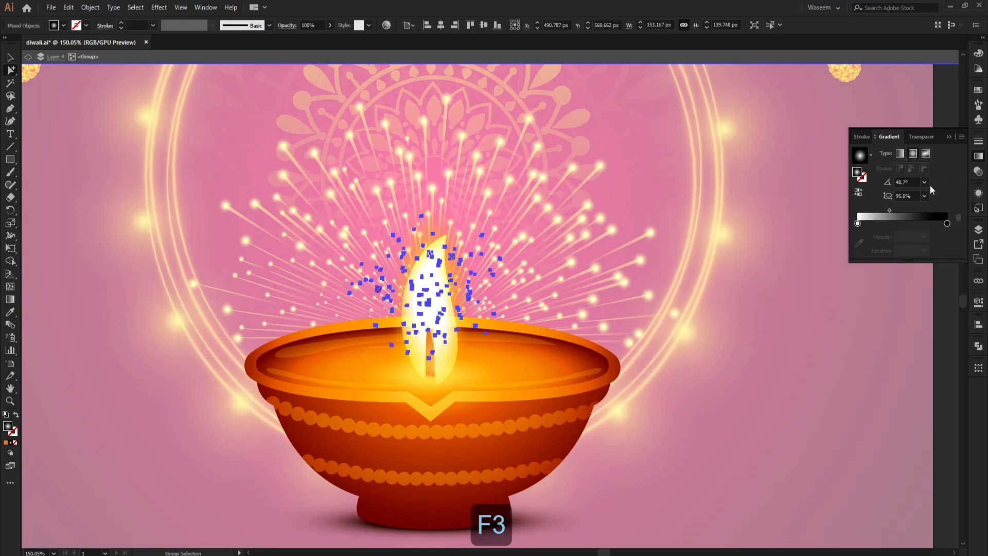
Step: Replace the black end stop of the spark dots' gradient with a copy of the white stop at 100% location and 0% opacity, and leave the group
left_click_drag(947, 223, 919, 223)
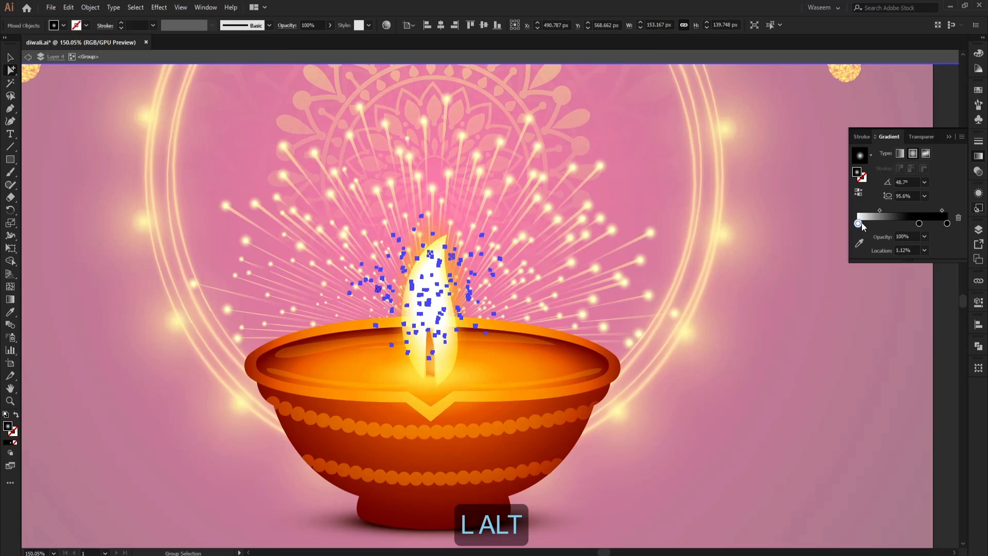
left_click_drag(919, 223, 895, 236)
left_click(889, 223)
type("0")
key("KP_Enter")
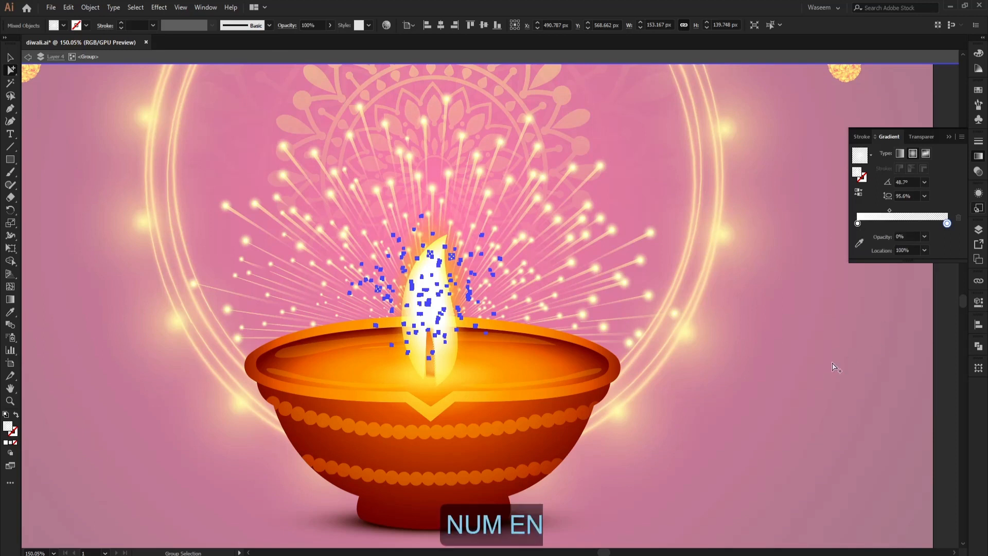
key("Escape")
key("Escape")
Step: Isolate the firework burst group behind the flame for editing
key("z")
left_click_drag(727, 315, 679, 264)
key("v")
left_click(629, 217)
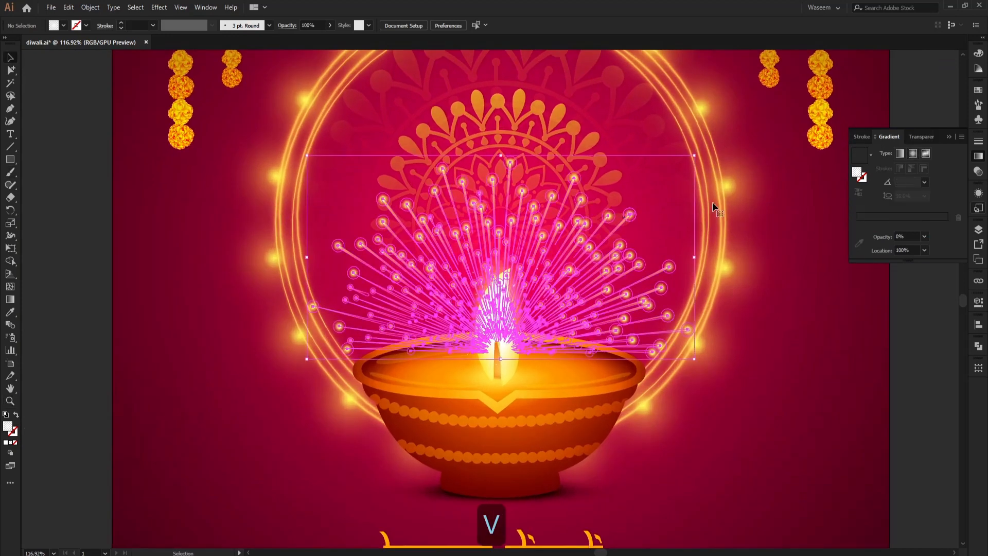
left_click(694, 54)
key("z")
left_click_drag(710, 344, 655, 334)
key("v")
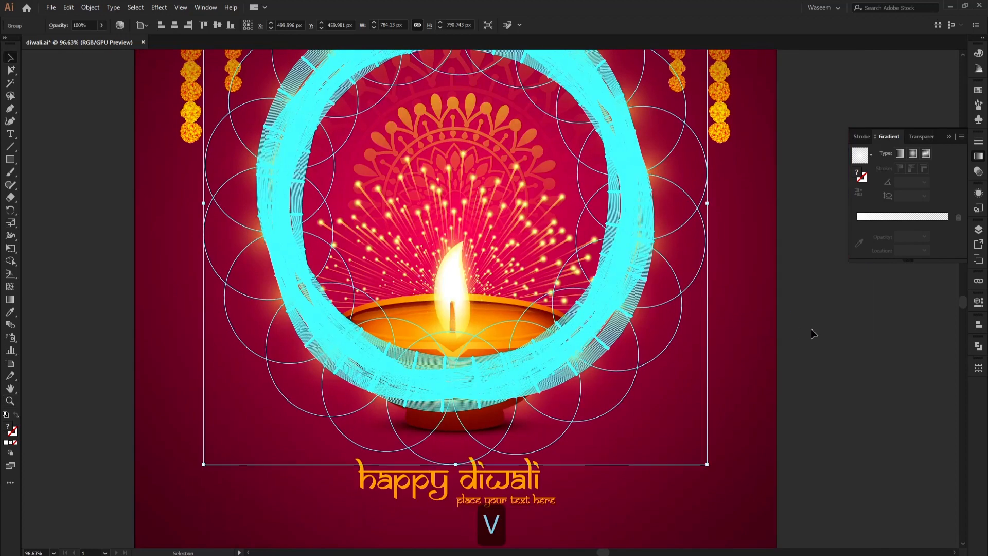
double_click(510, 244)
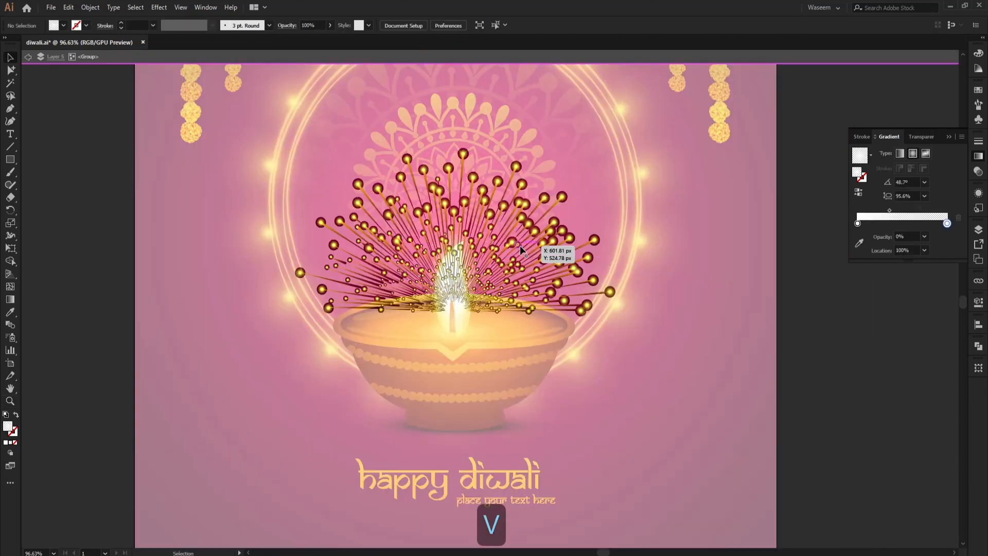
Step: Select one dark glow dot at a ray tip of the burst and everything in the group with the same fill color
left_click(520, 245)
left_click(610, 264)
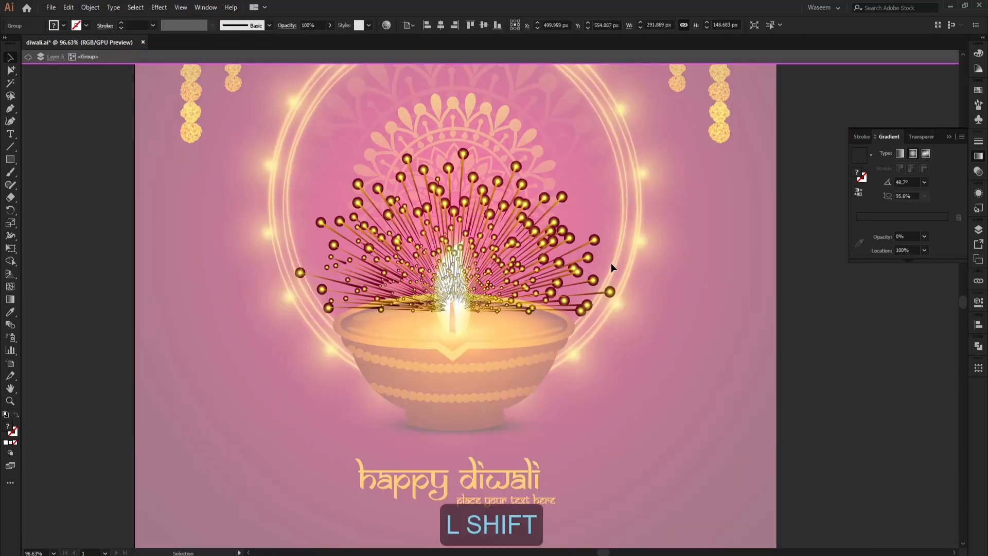
key("shift+a")
left_click(597, 241)
key("F3")
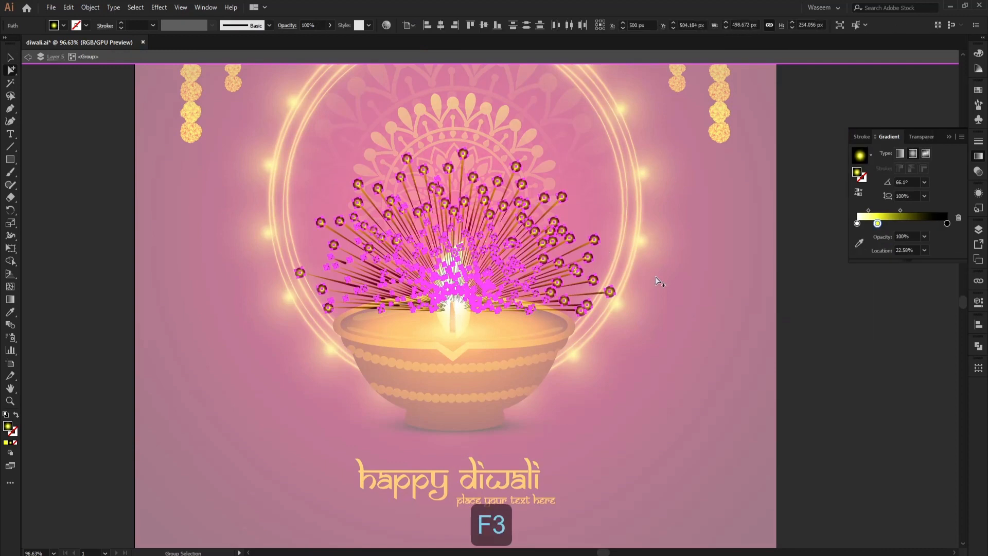
Step: Replace the black end stop of the tip dots' gradient with a copy of the yellow stop at 100% location and 0% opacity, and exit isolation
left_click_drag(877, 223, 961, 230, "alt")
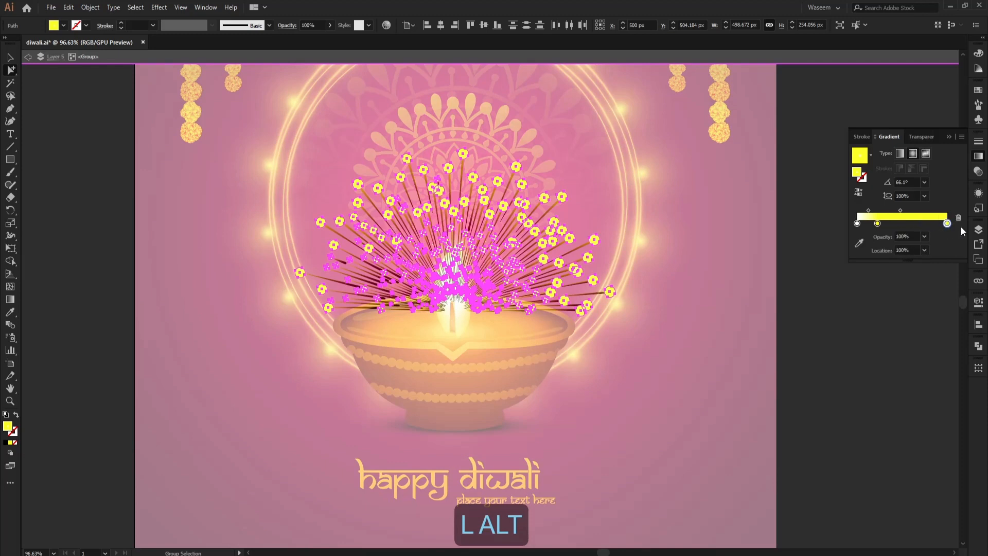
left_click(906, 237)
type("0")
key("KP_Enter")
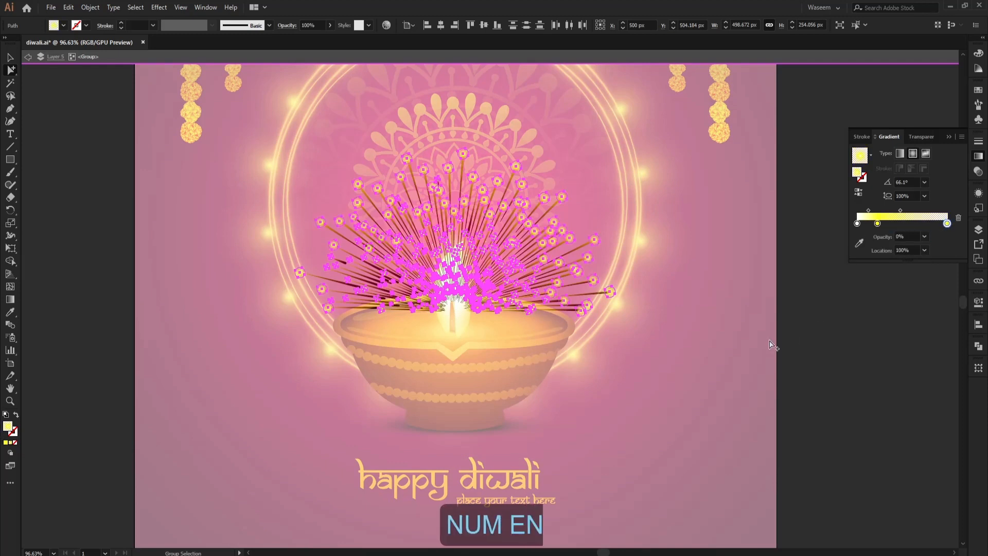
left_click(784, 368)
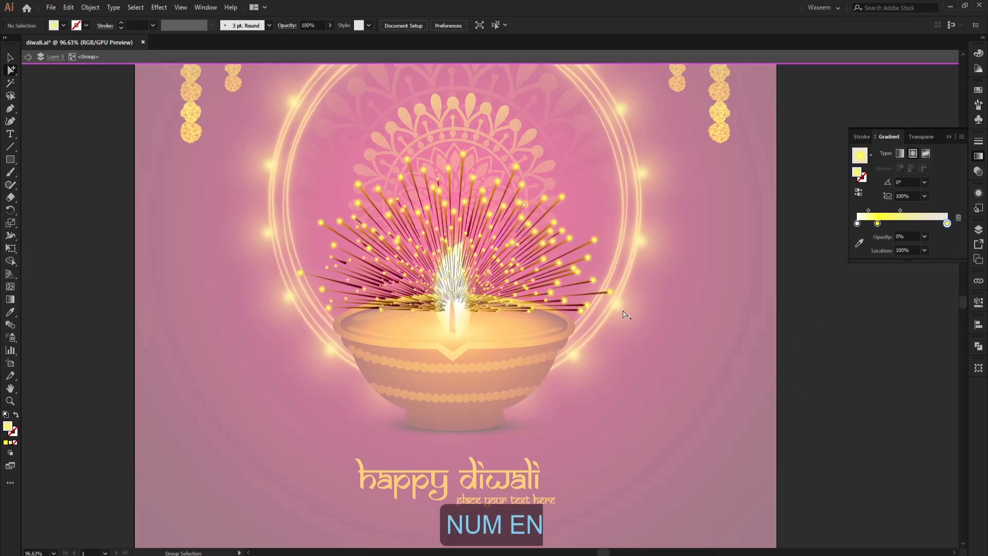
double_click(836, 358)
key("v")
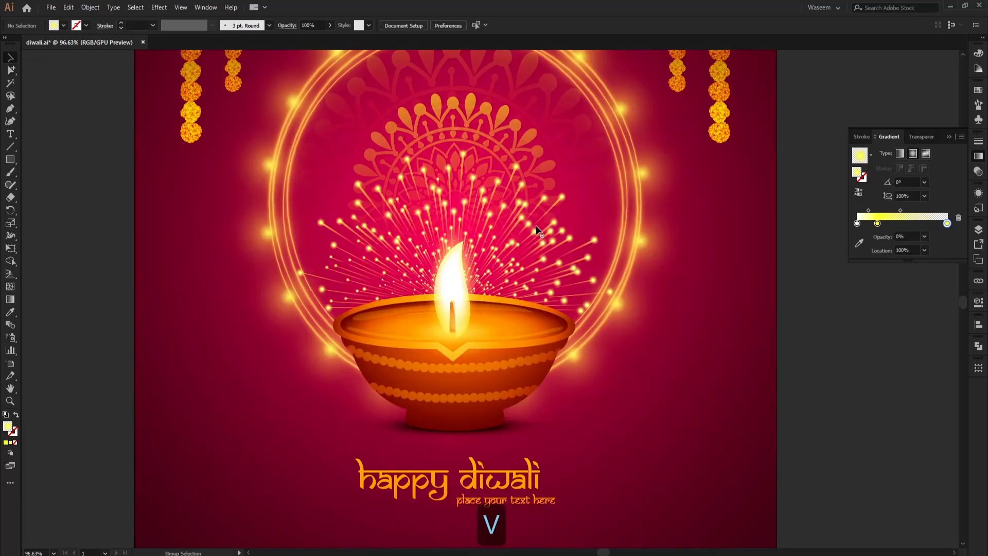
Step: Isolate the burst group again and select one of its rays plus all rays with the same fill color
left_click(528, 226)
double_click(528, 226)
key("shift")
key("a")
left_click(534, 231)
key("F3")
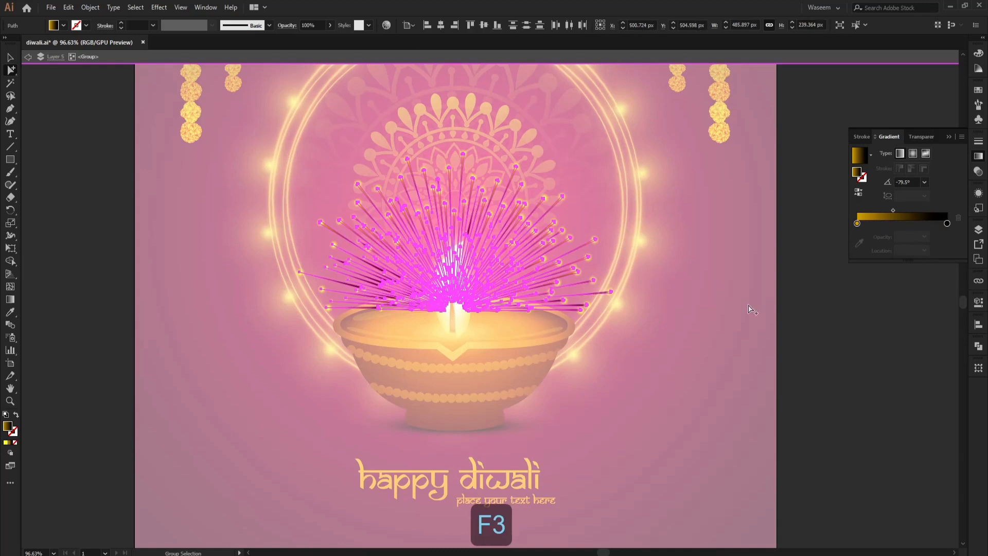
Step: Replace the black end stop of the rays' linear gradient with a copy of the golden stop at 100% location and 0% opacity, and exit isolation
left_click_drag(857, 223, 909, 223)
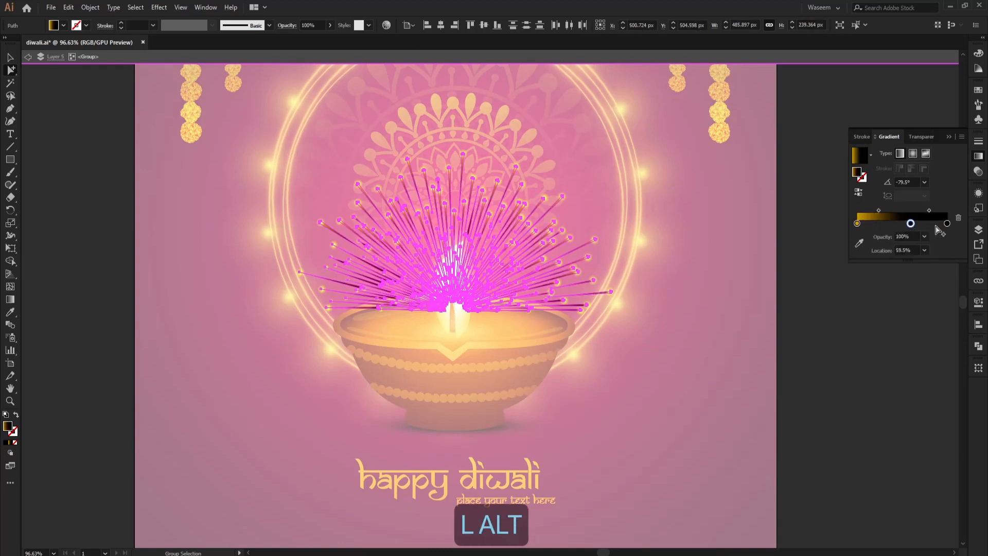
left_click(857, 223)
left_click_drag(910, 223, 946, 223)
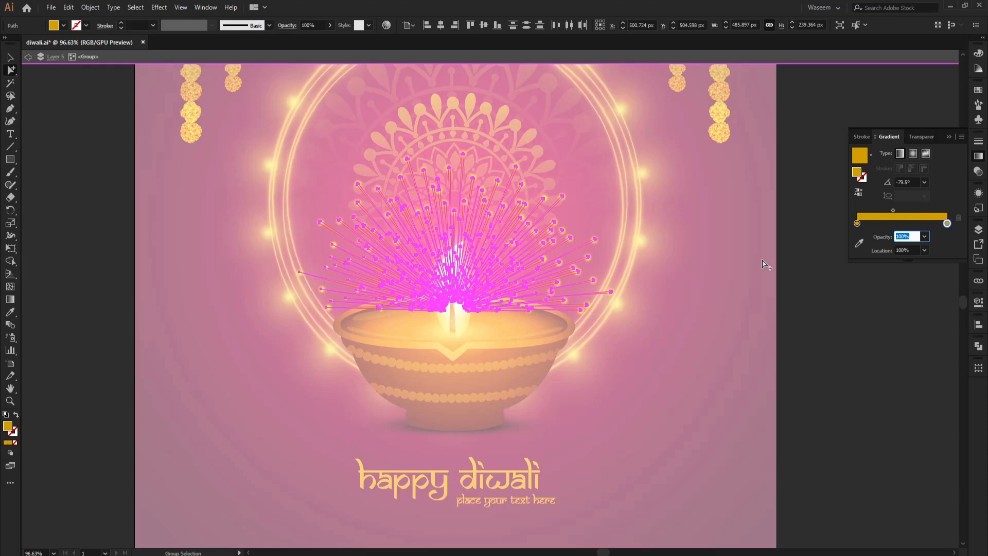
type("0")
key("Return")
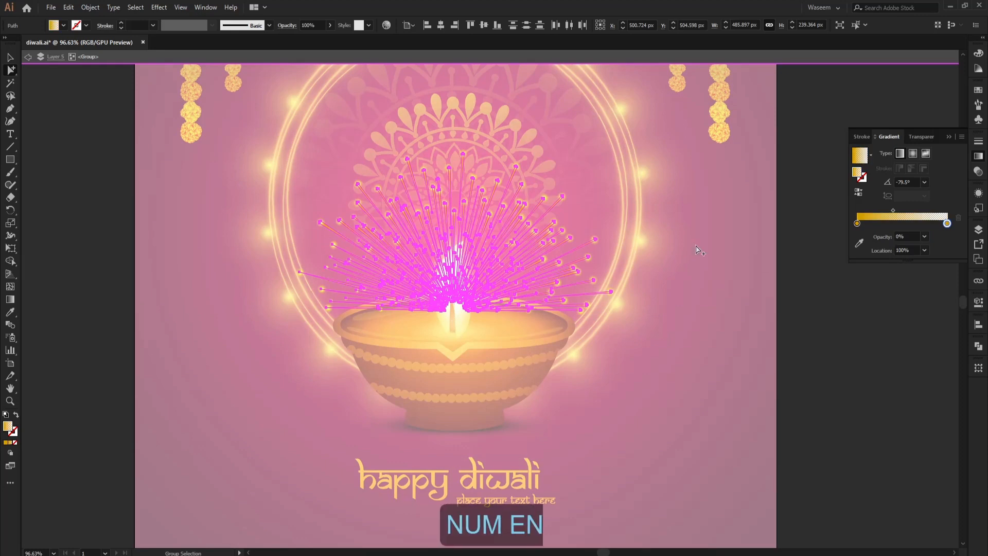
left_click(700, 333)
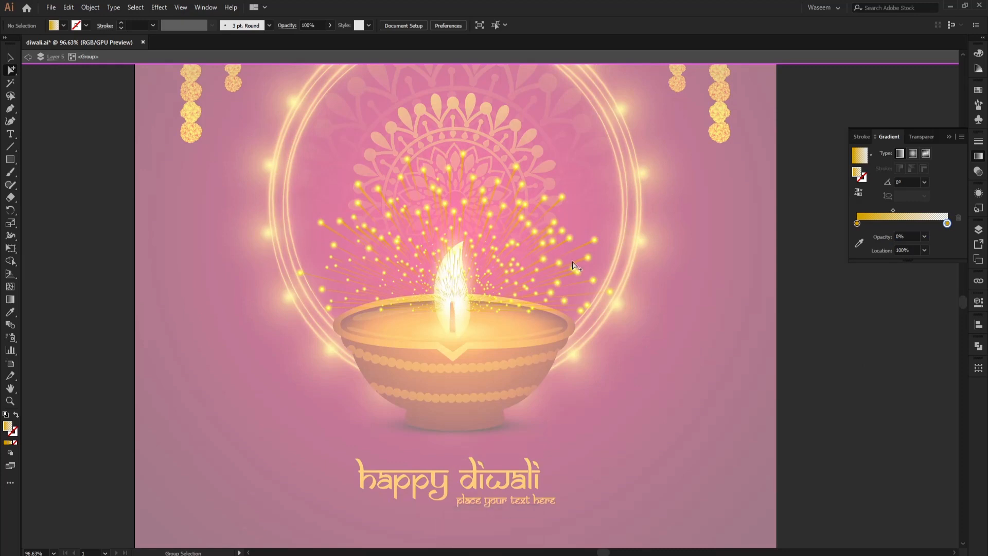
key("Escape")
Step: Move the burst, lamp and light ring off the artboard to check for opaque edges, and undo the move
key("v")
key("z")
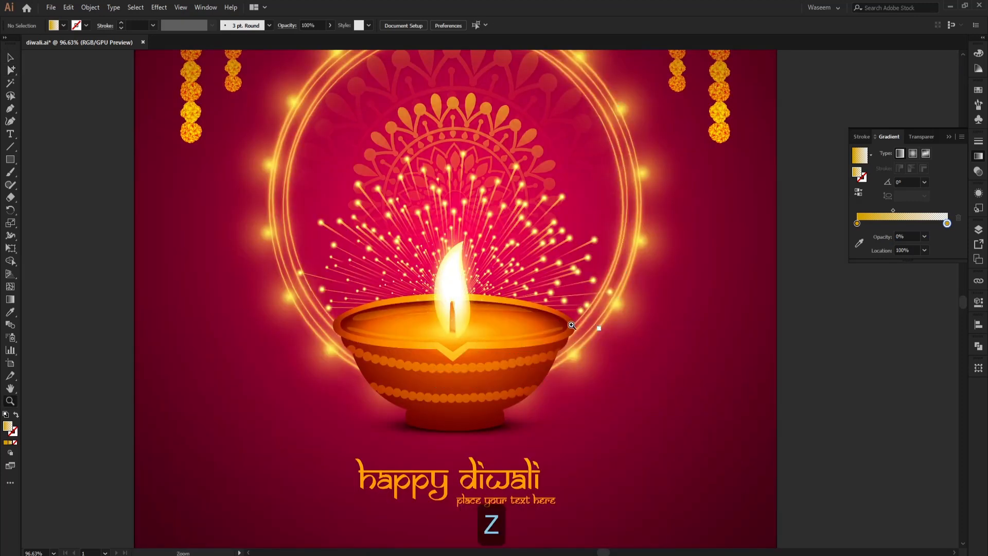
left_click_drag(571, 325, 521, 321)
key("v")
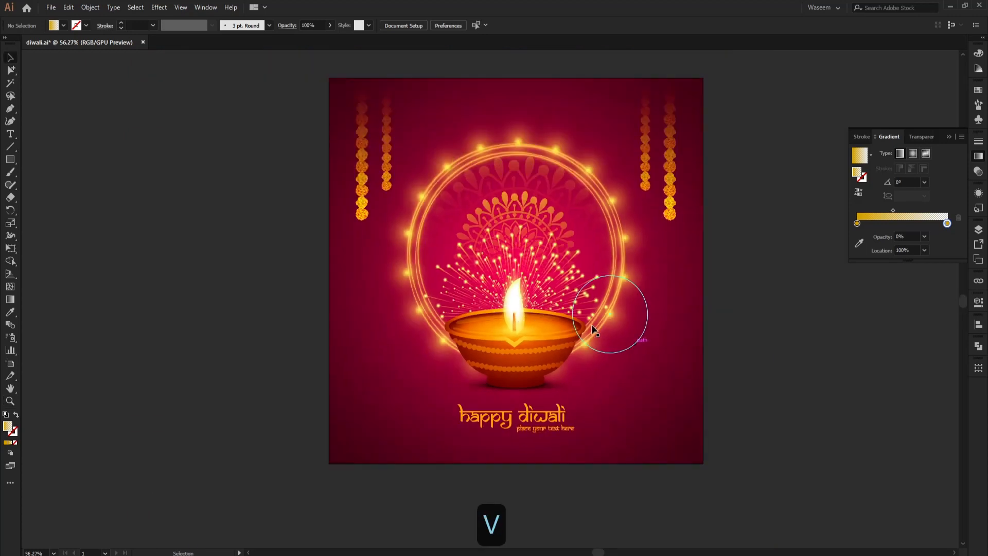
left_click(553, 299)
left_click(535, 354, "shift")
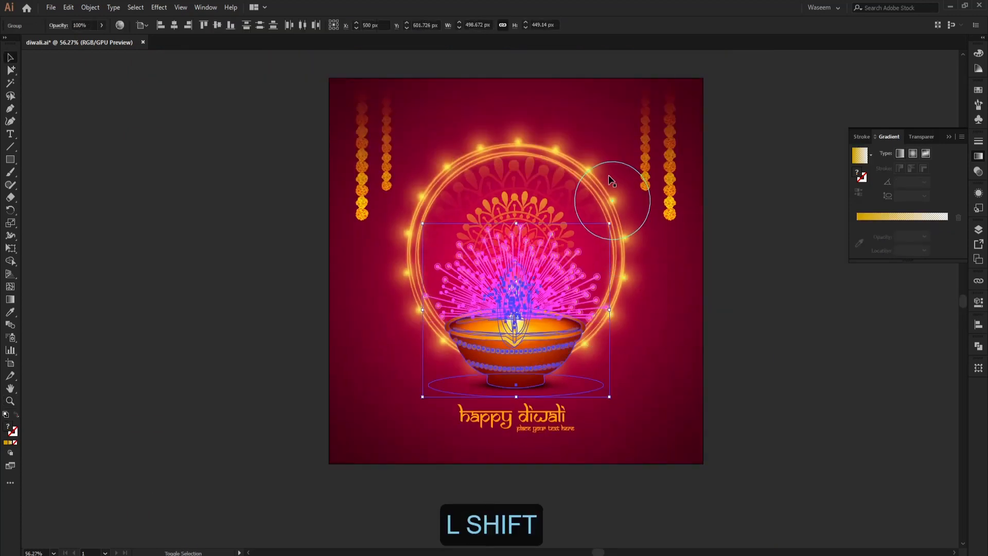
left_click(580, 212, "shift")
left_click_drag(580, 212, 214, 204)
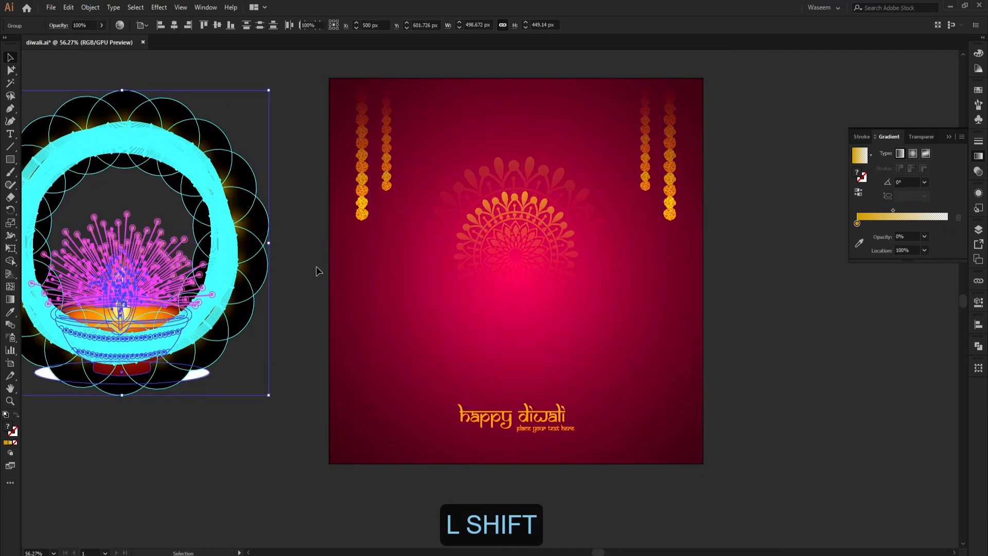
left_click(316, 267)
key("ctrl+z")
key("ctrl+z")
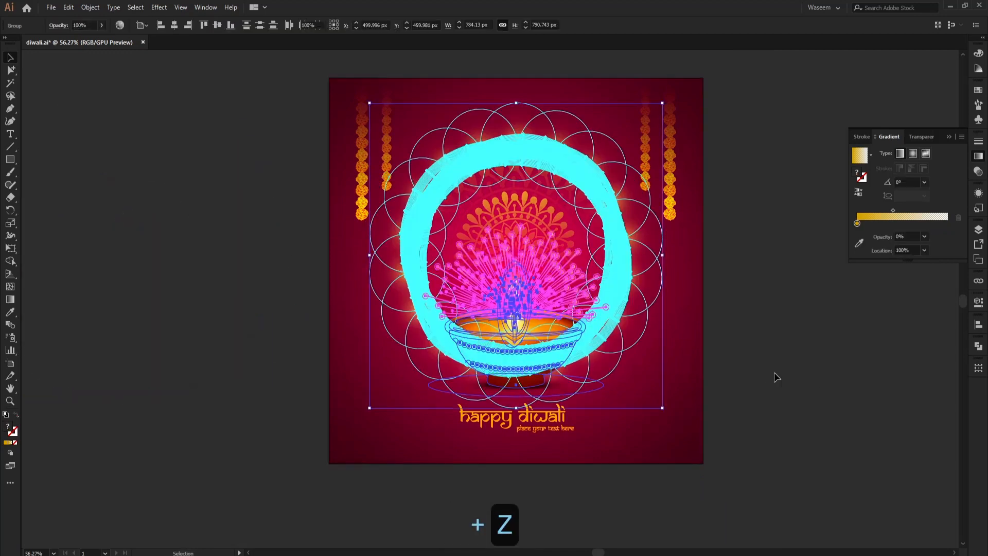
Step: Move only the burst and lamp off the artboard to inspect the shadow's background, and undo that move
key("ctrl+z")
left_click_drag(554, 289, 279, 258)
left_click(252, 442)
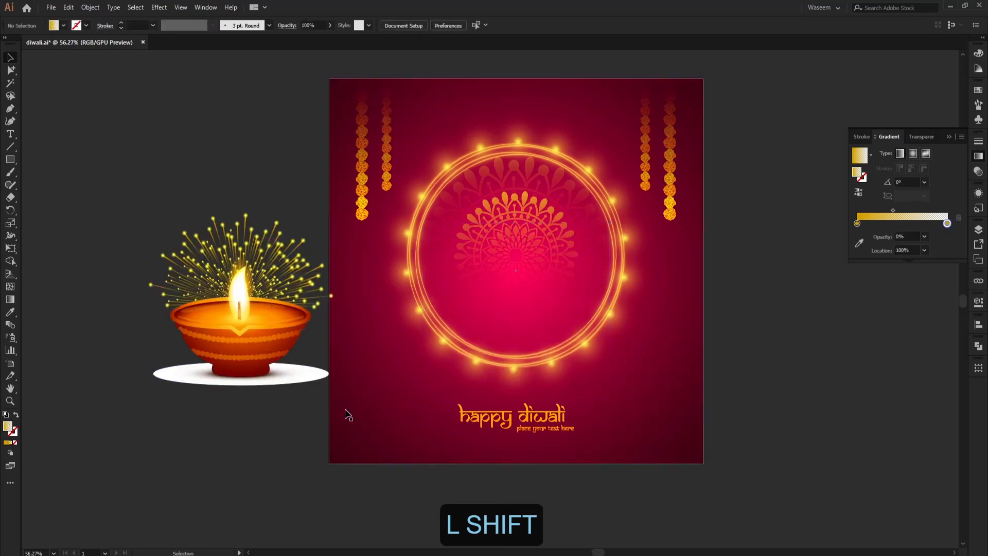
key("ctrl+z")
Step: Replace the white end stop of the lamp's shadow ellipse gradient with a copy of the dark stop at 0% opacity, and save the document
key("ctrl+shift+a")
left_click(561, 390)
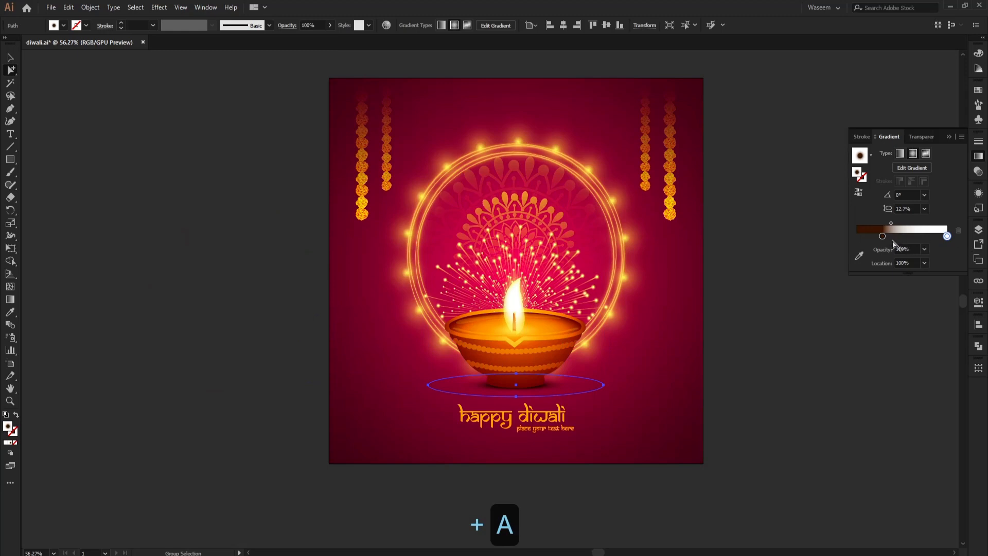
left_click_drag(883, 237, 829, 257)
type("0")
key("Return")
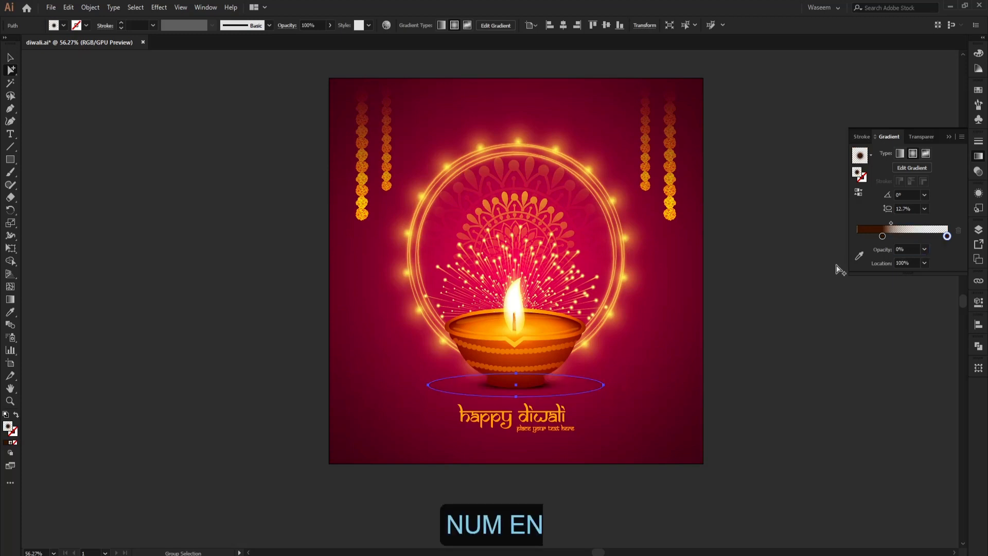
left_click(805, 360)
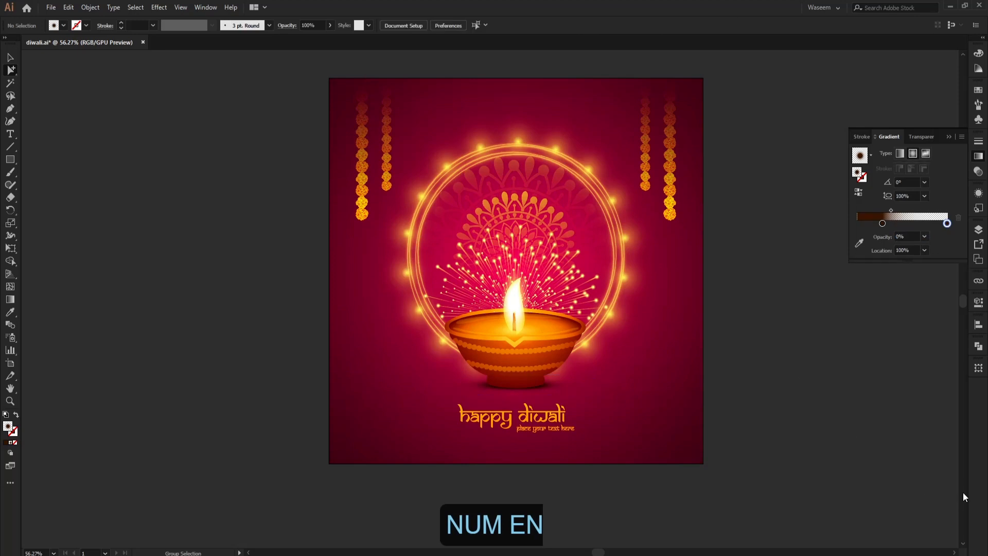
key("v")
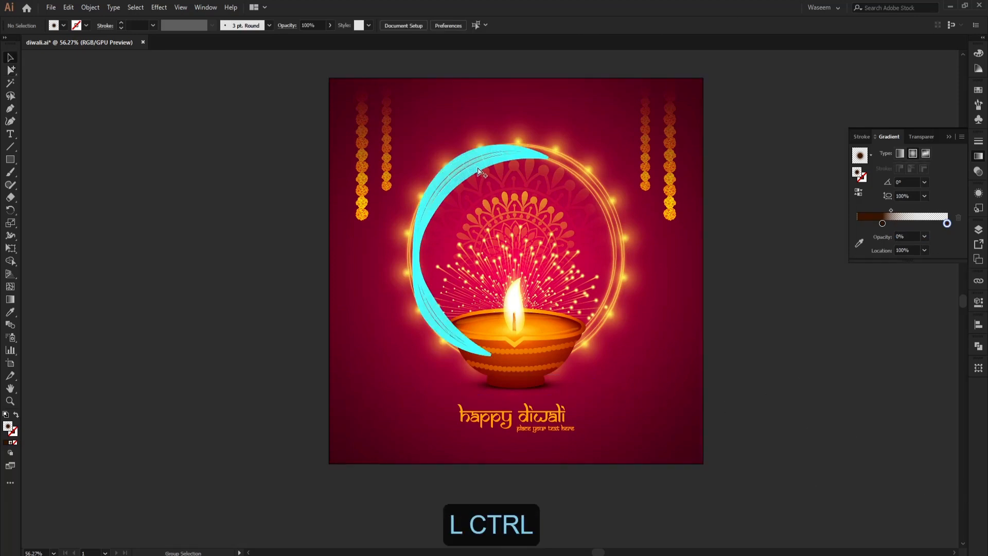
key("ctrl+s")
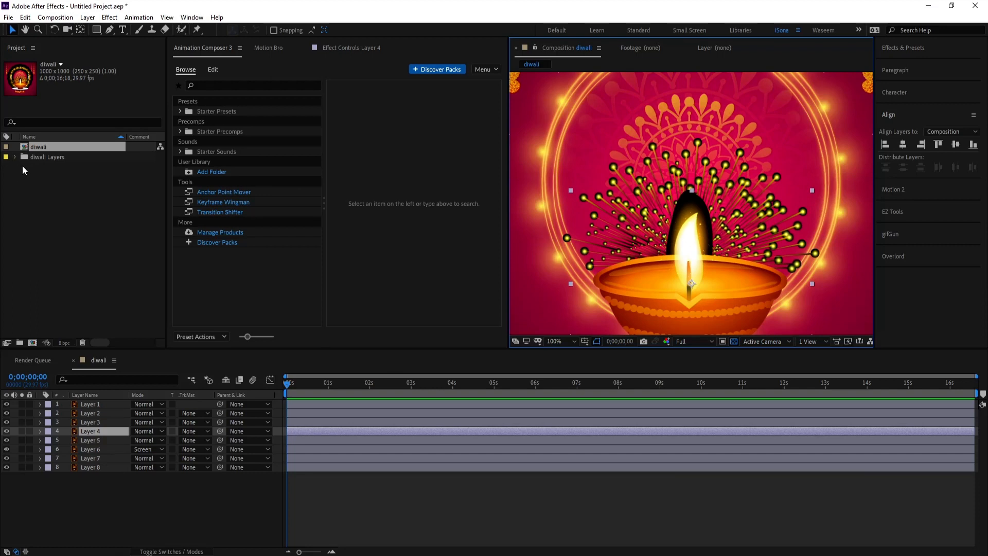
Step: Switch to After Effects, expand the diwali Layers folder, reload the Layer 3/diwali.ai footage, and check the composition at 50% zoom
left_click(29, 177)
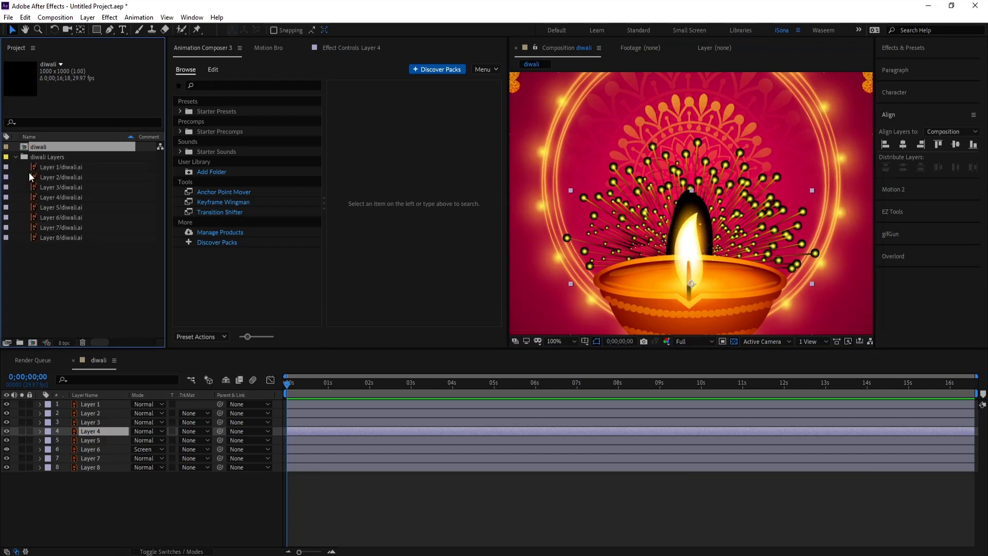
right_click(71, 190)
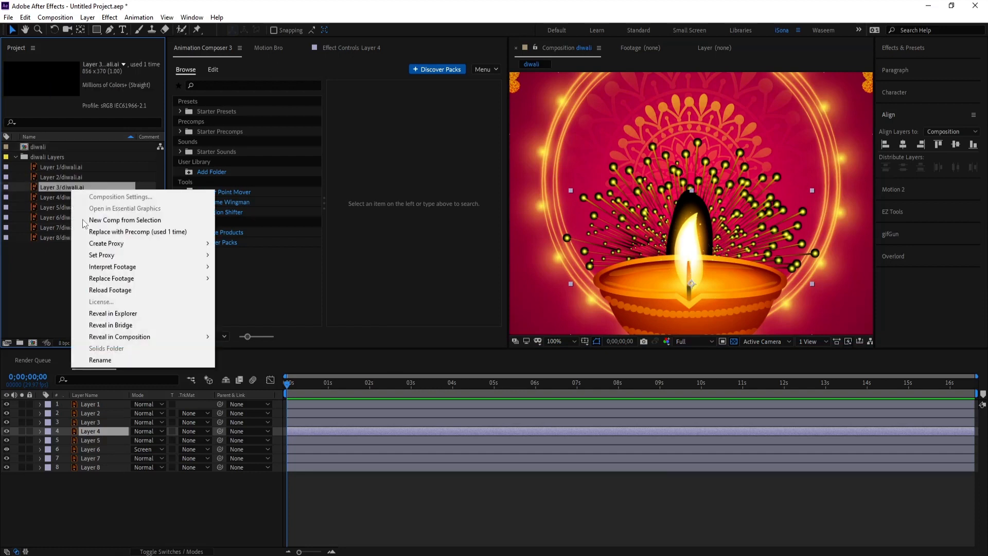
left_click(115, 290)
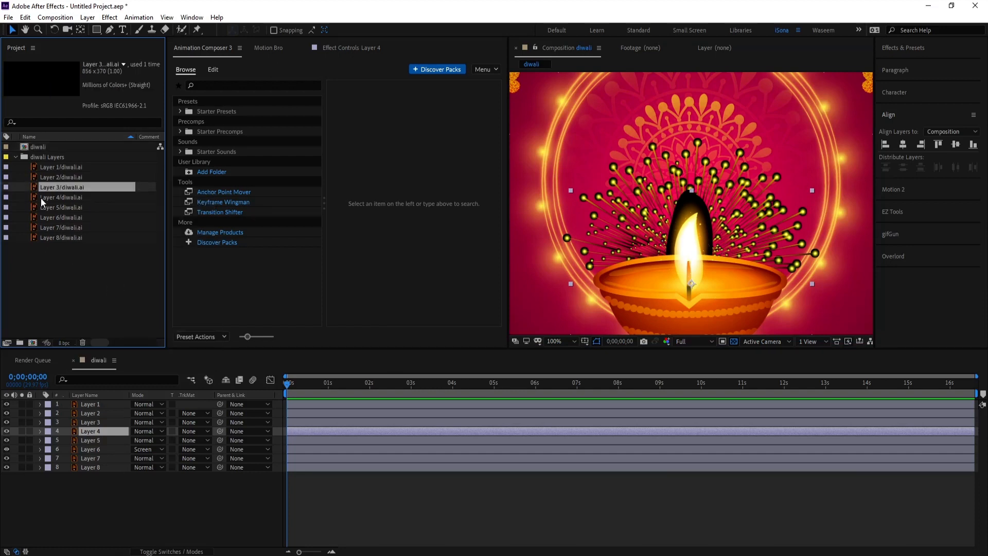
scroll(638, 262, "down", 2)
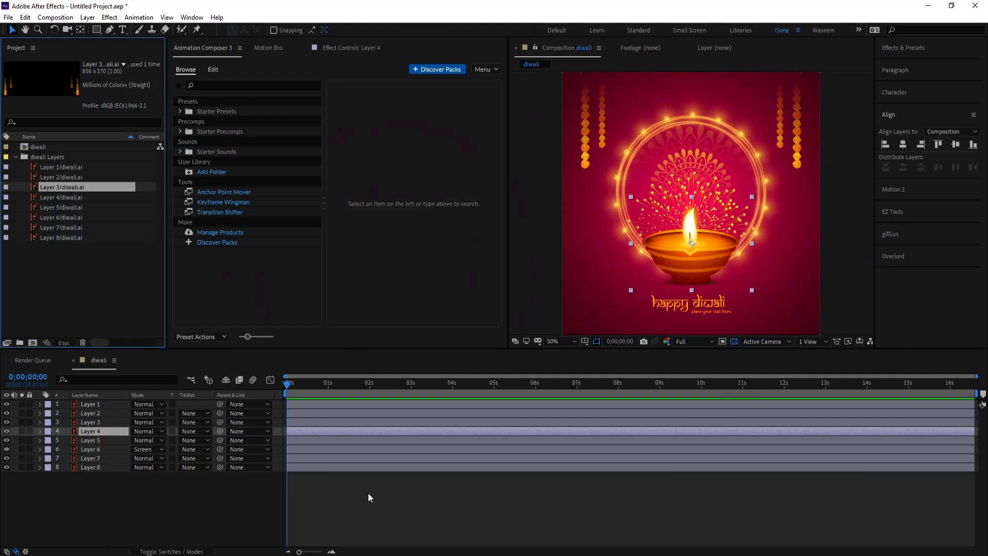
Step: Reload the Layer 5/diwali.ai footage, deselect the layers and keep the current time at the start of the composition
right_click(72, 208)
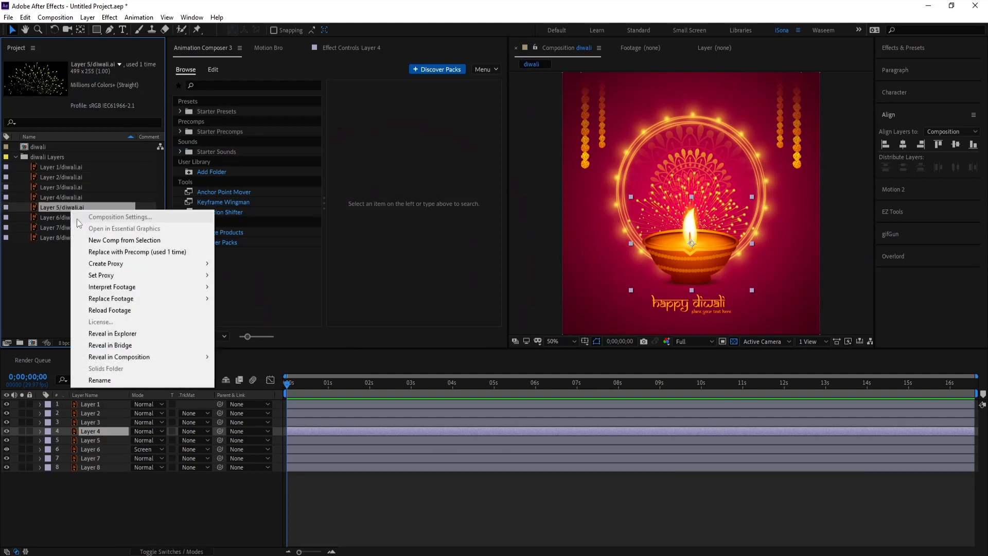
left_click(119, 311)
left_click(610, 506)
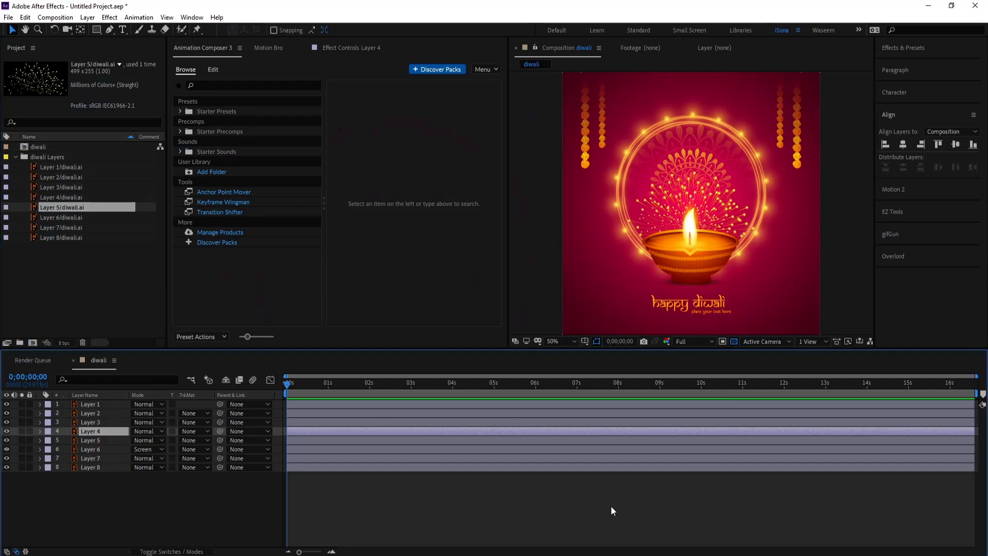
left_click(304, 383)
left_click_drag(315, 384, 171, 385)
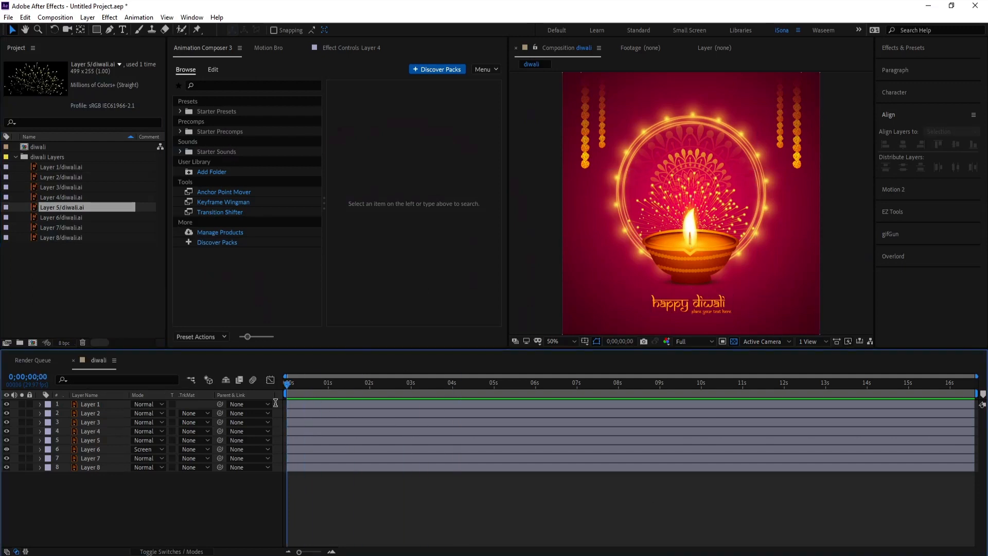
Step: Move the lamp partly out of the composition and shift the hanging garlands sideways to check their edges, undoing each move
left_click_drag(693, 261, 557, 294)
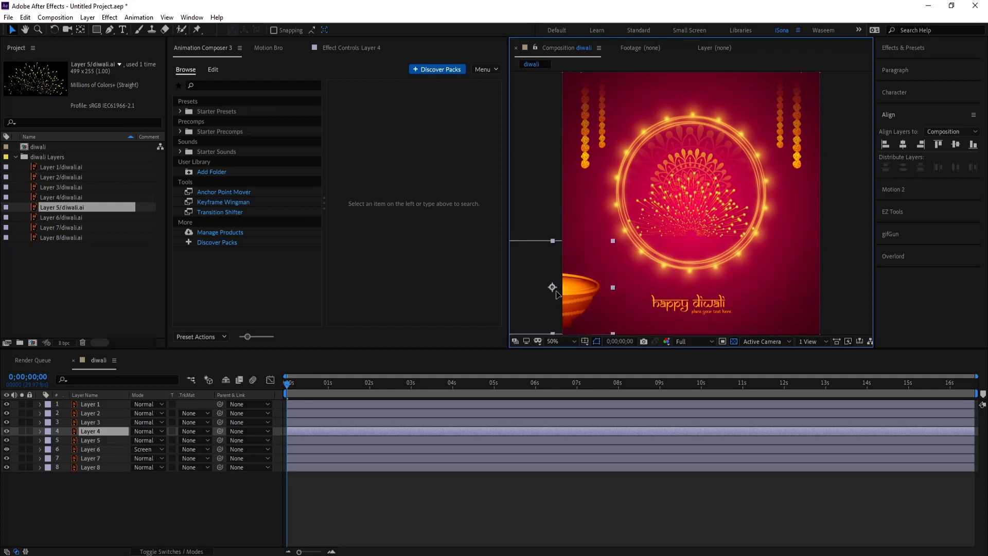
key("ctrl+z")
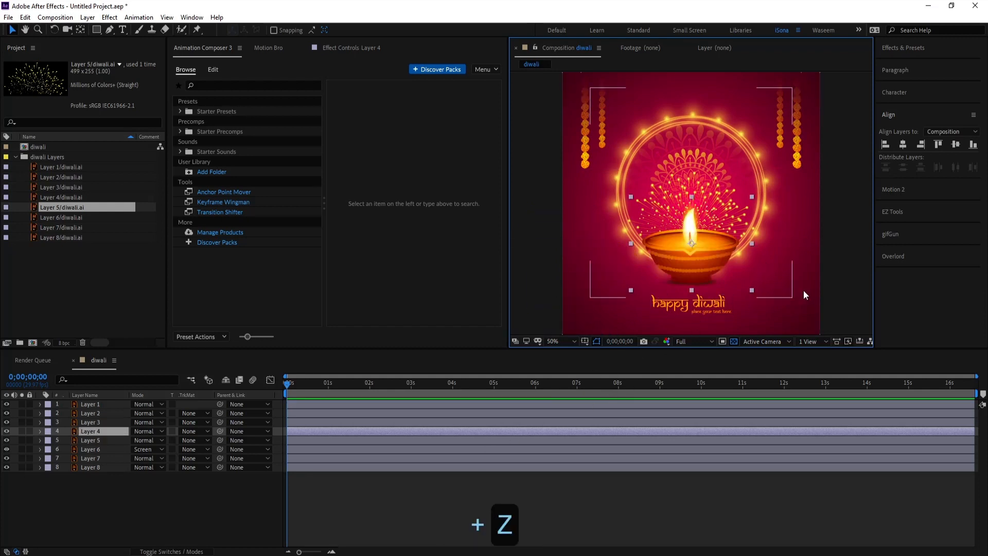
left_click_drag(715, 147, 738, 162)
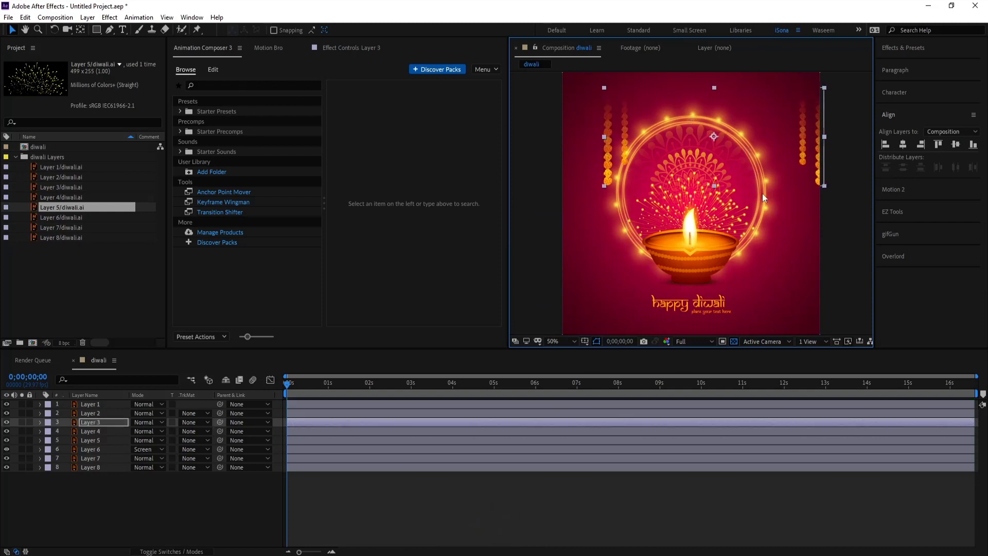
key("ctrl+z")
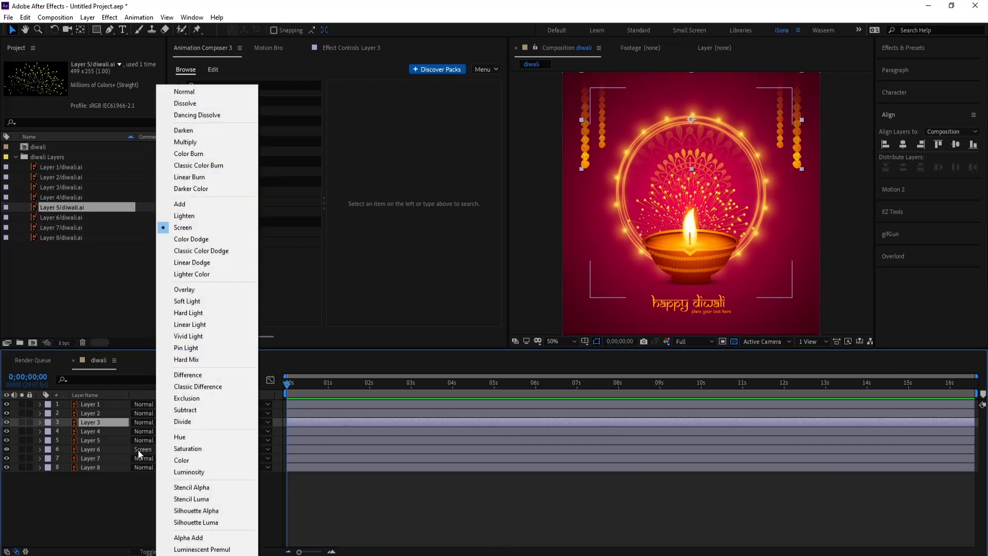
Step: Check Layer 6's blending mode options, close them without choosing another mode, and deselect all layers
key("Escape")
left_click(409, 521)
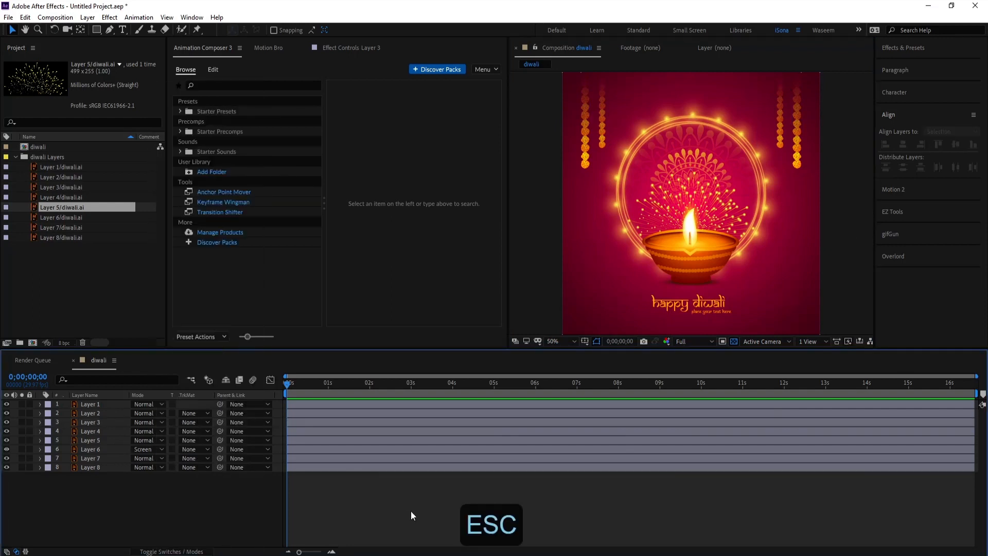